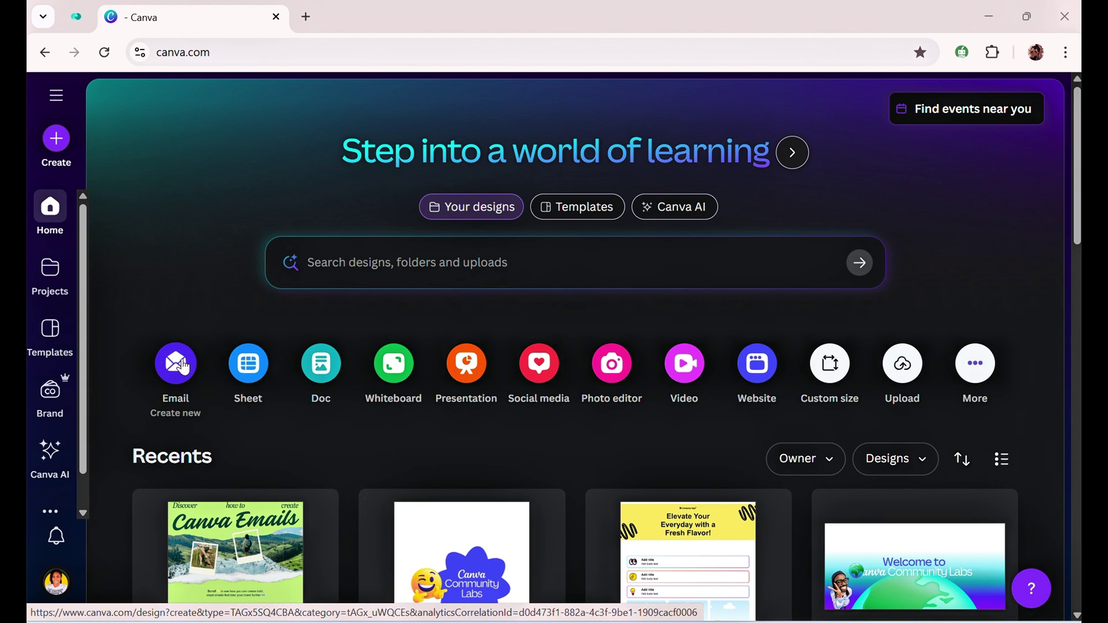
Create a new Email (Auto size) design found by searching 'emails'
click(984, 370)
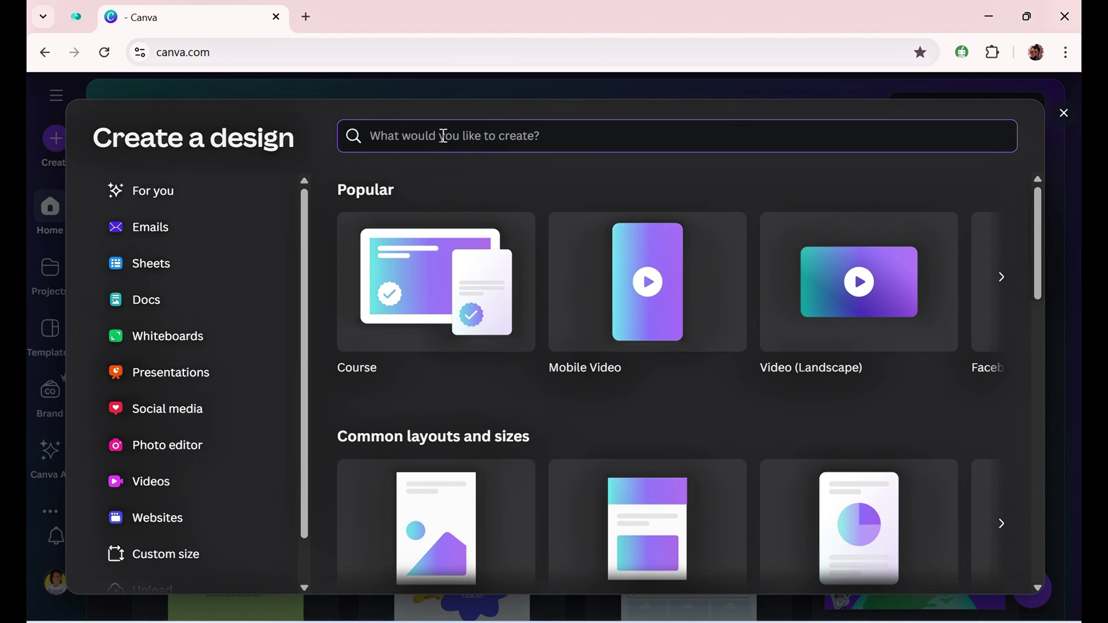
text(emails)
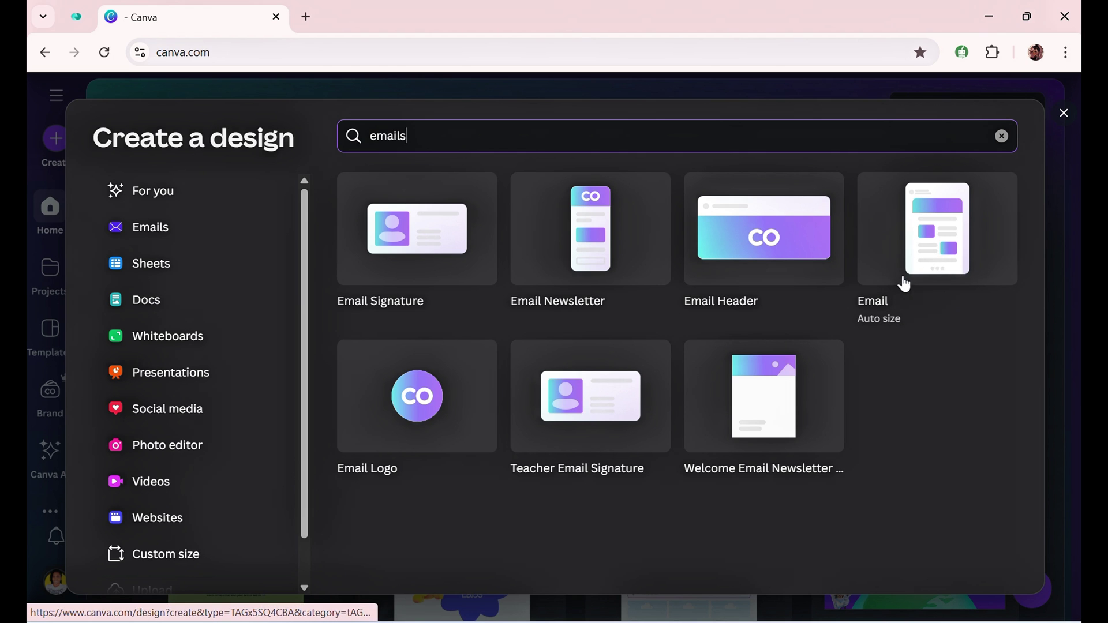
click(926, 236)
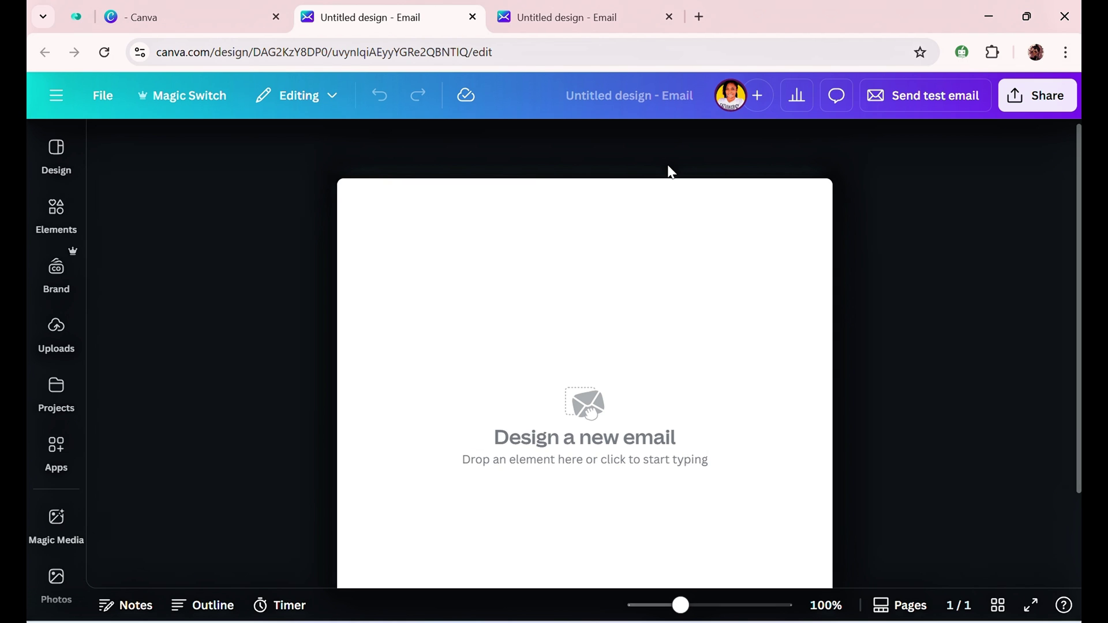
Rename the design to 'Reminder: T-Shirt Launch'
click(650, 111)
text(T-Shirt Laun)
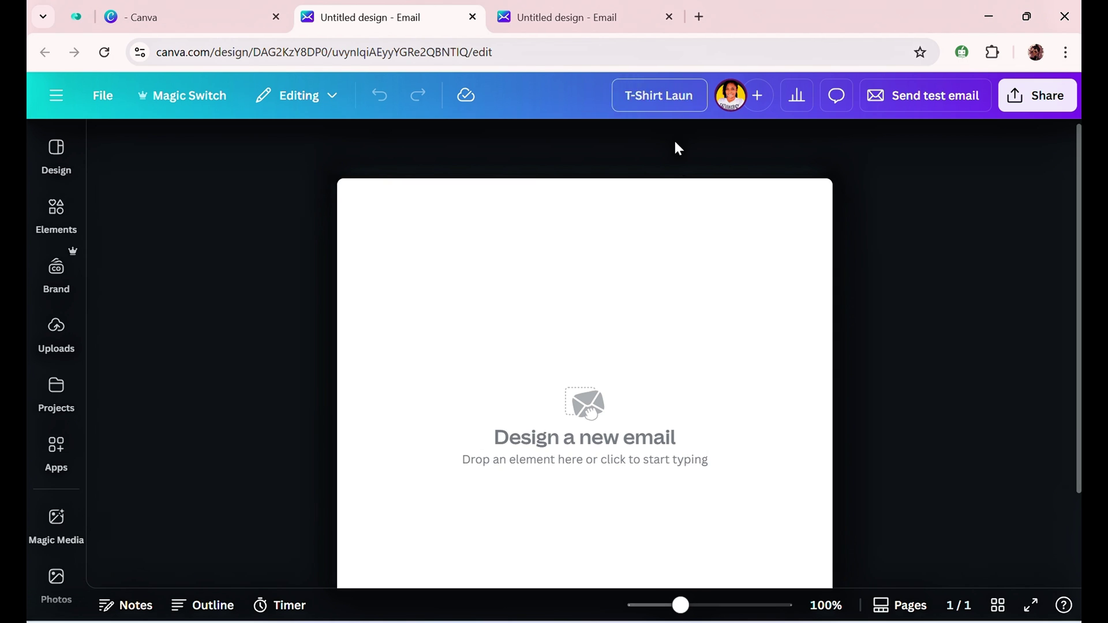
text(ch)
key(Home)
text(Reminder:)
Browse the Email templates gallery in the Design panel
click(59, 166)
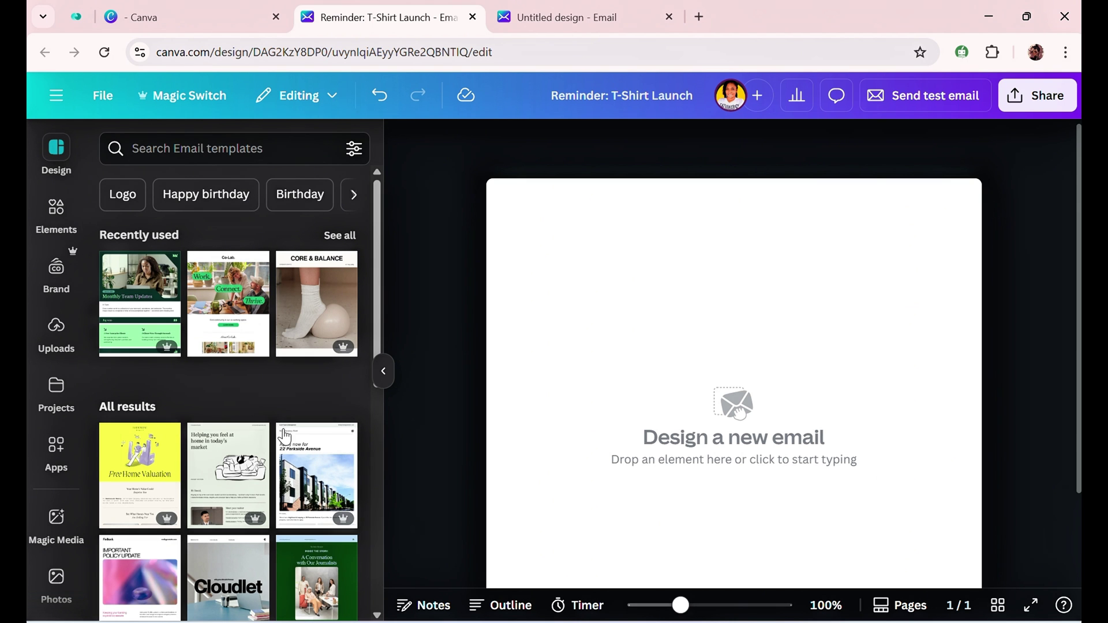
scroll(240, 511, down, 3)
scroll(240, 511, down, 5)
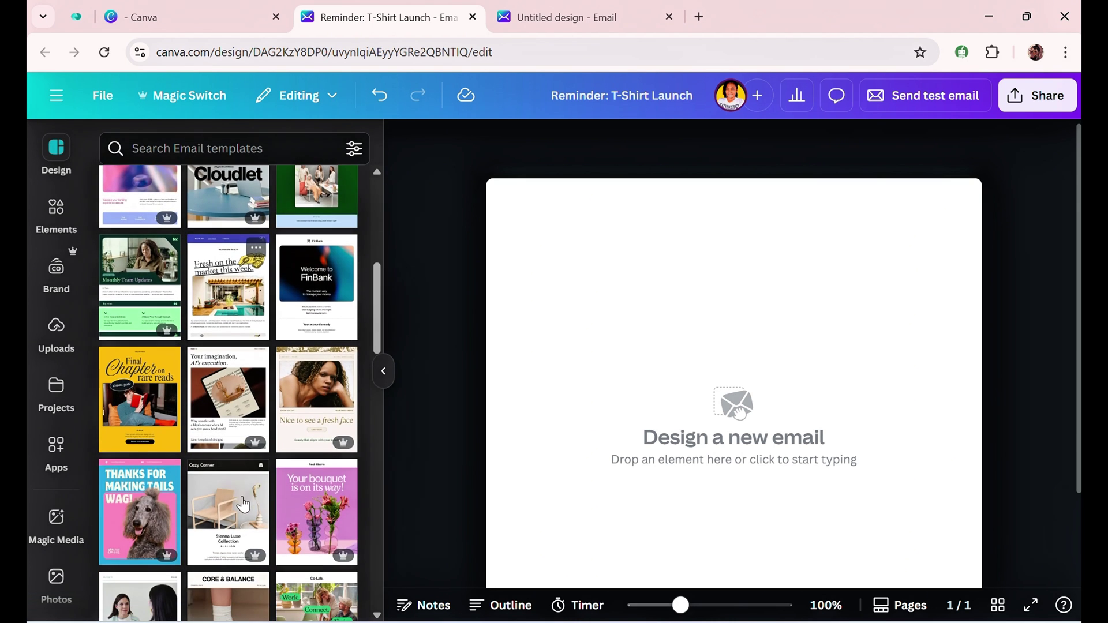
scroll(245, 496, down, 3)
scroll(245, 496, down, 5)
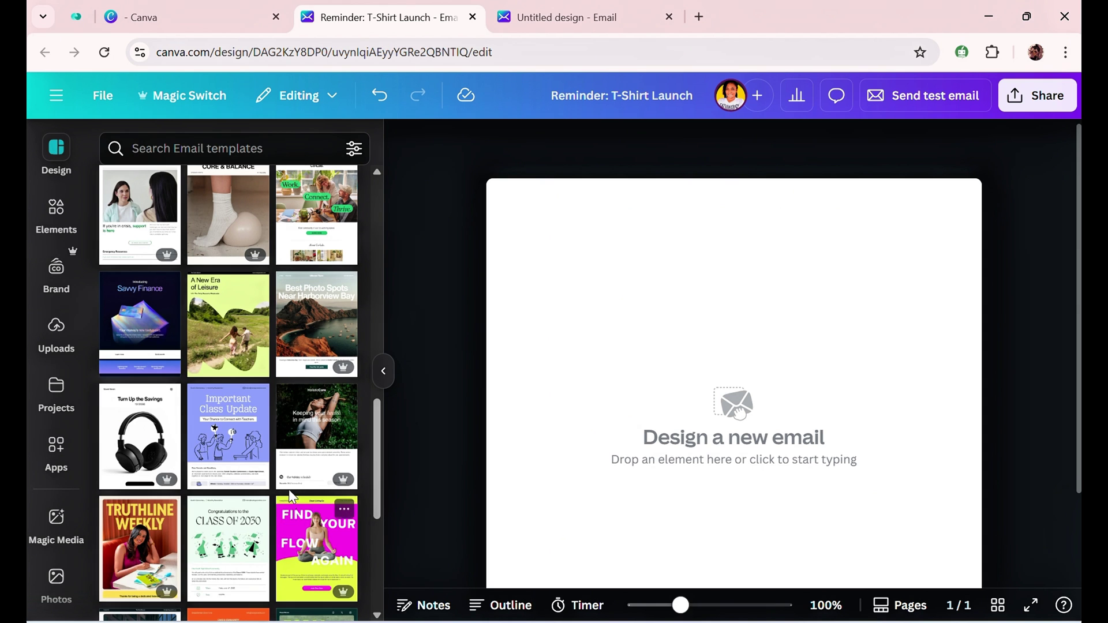
Apply the CORE & BALANCE minimal template and paste 'T-Shirt Launch' over its headline
click(230, 249)
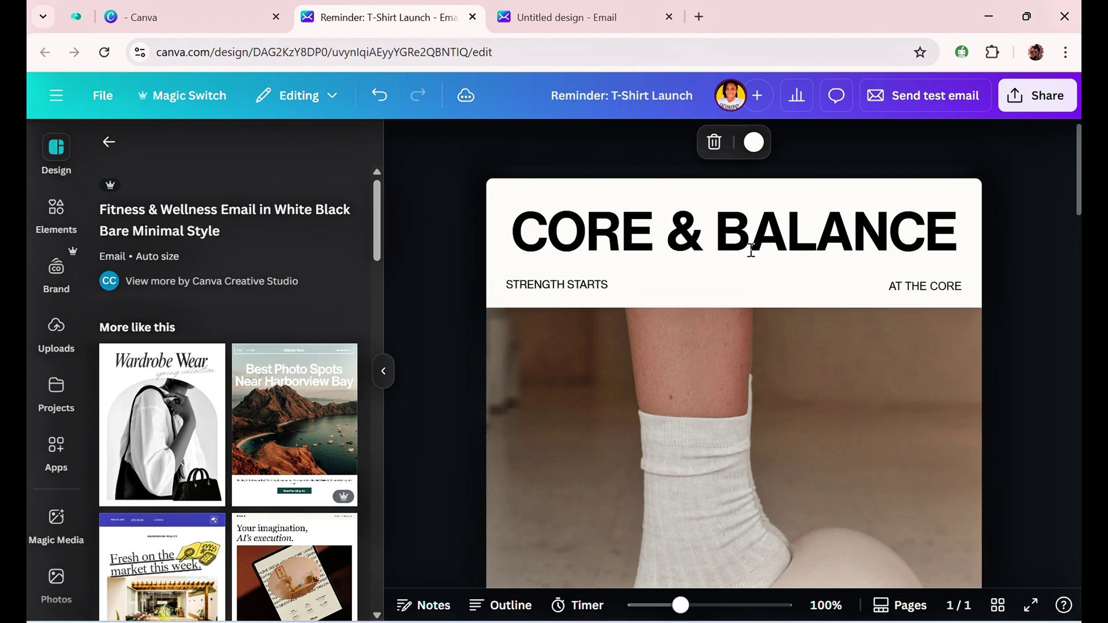
click(785, 231)
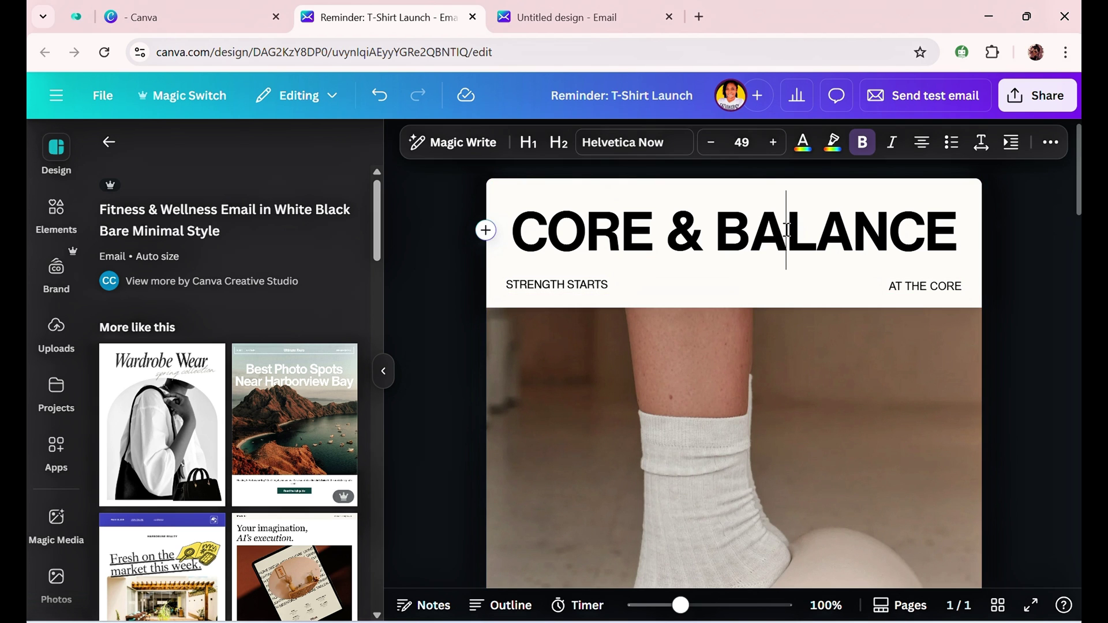
drag(957, 234, 510, 183)
text(T-Shirt Launch)
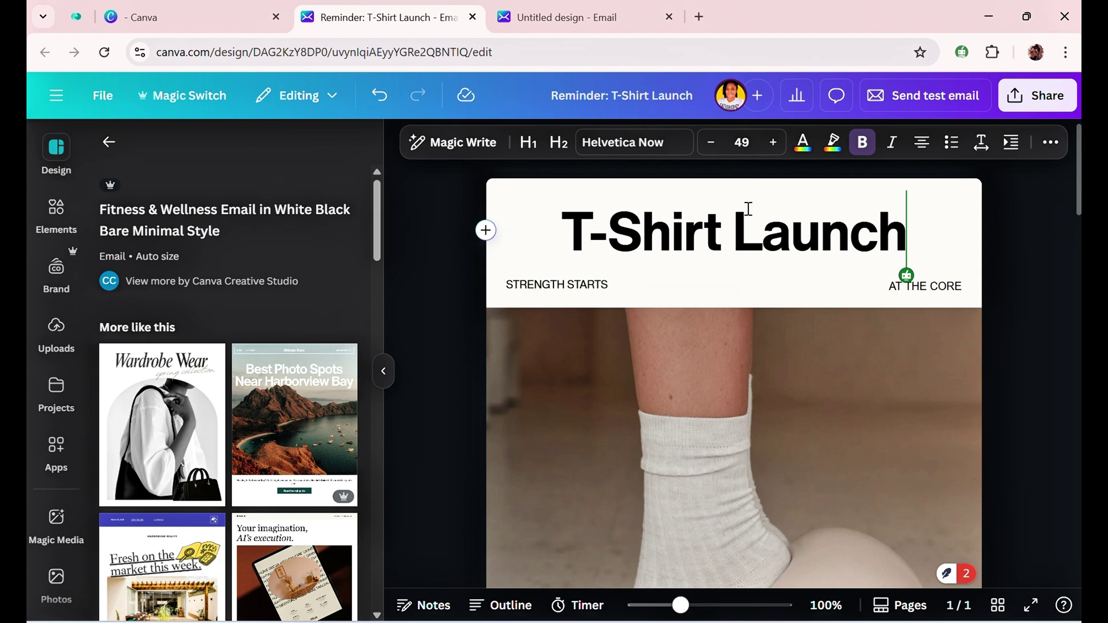
scroll(751, 211, down, 2)
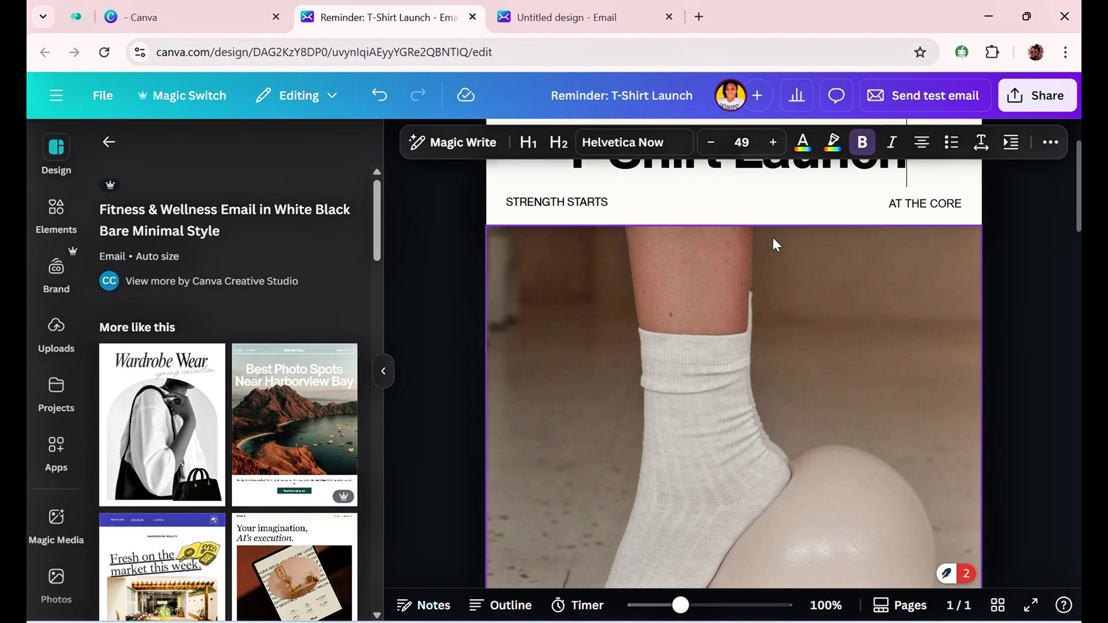
Swap the sock photo for a grey T-shirt rack stock photo from a 'tshirts' search
click(748, 291)
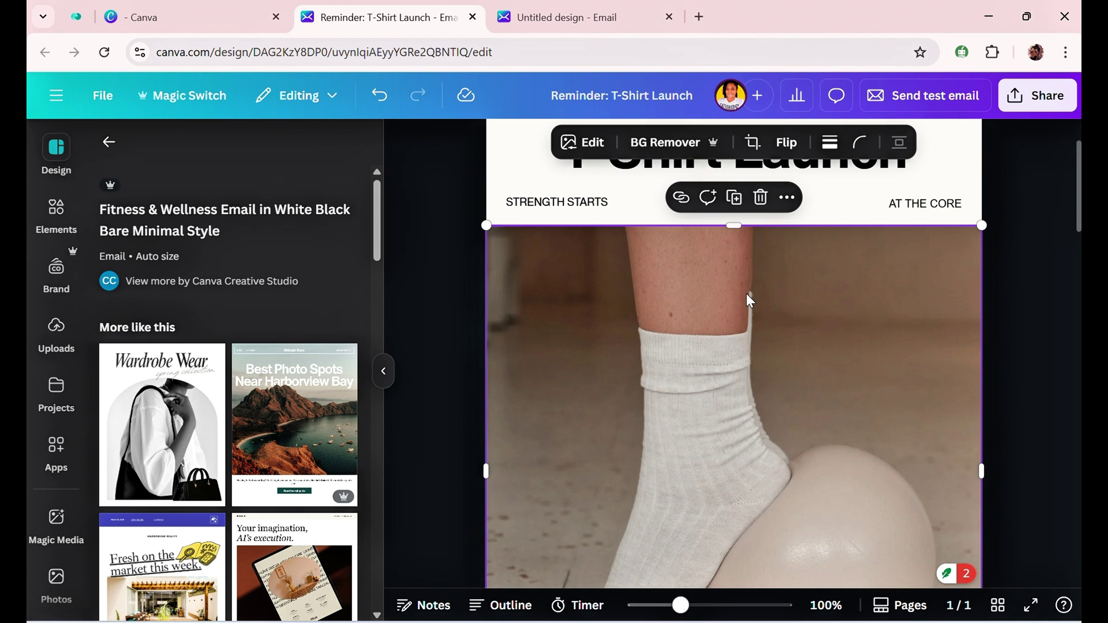
click(57, 222)
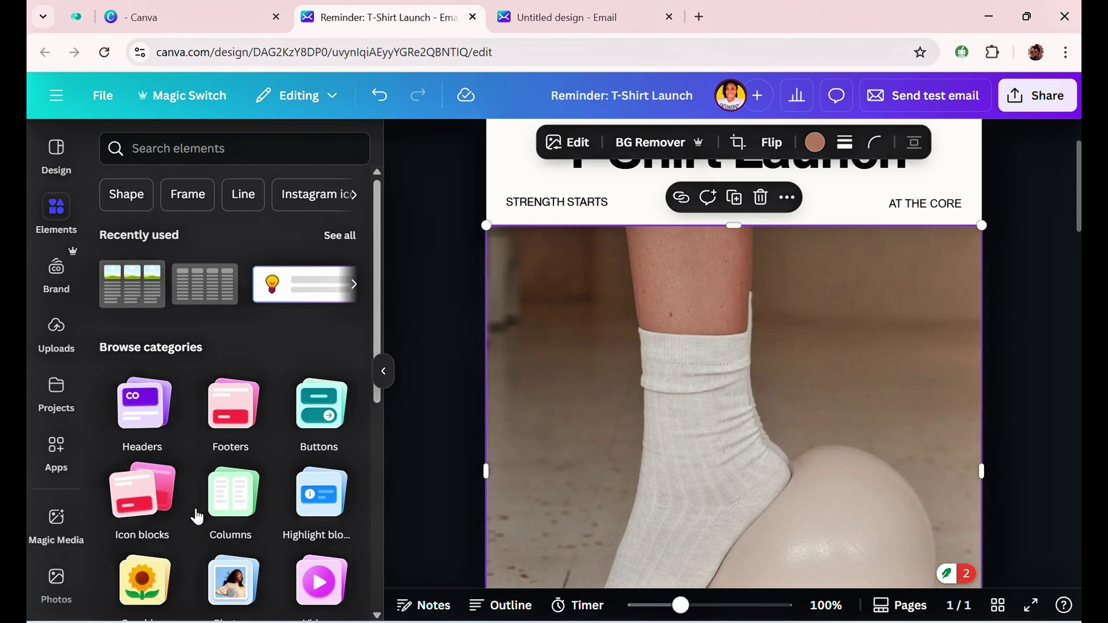
scroll(196, 517, down, 5)
click(236, 332)
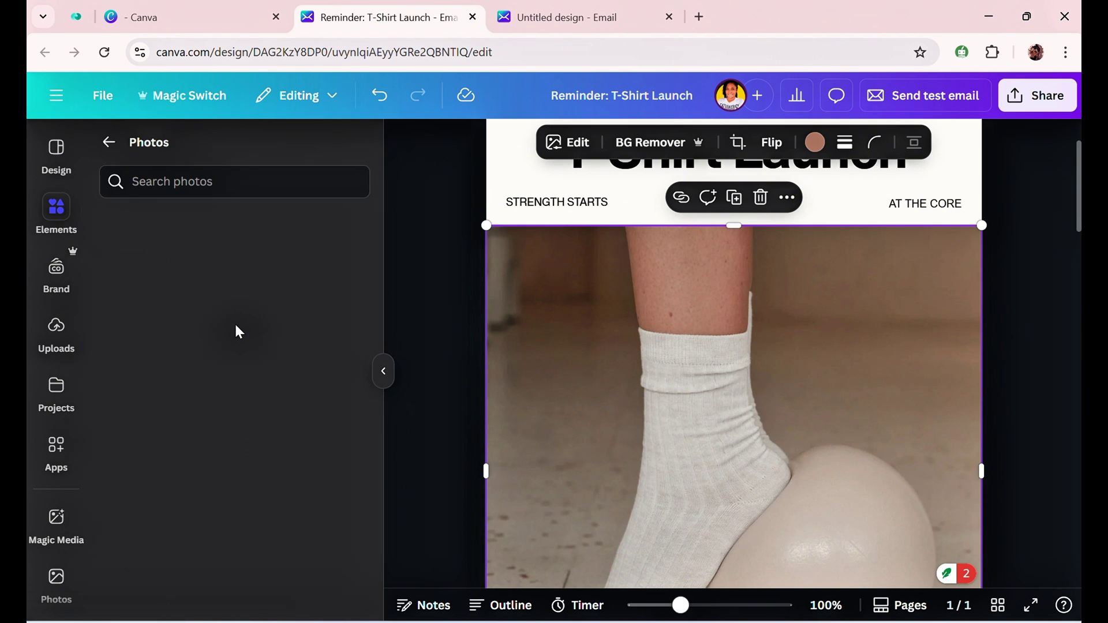
click(252, 193)
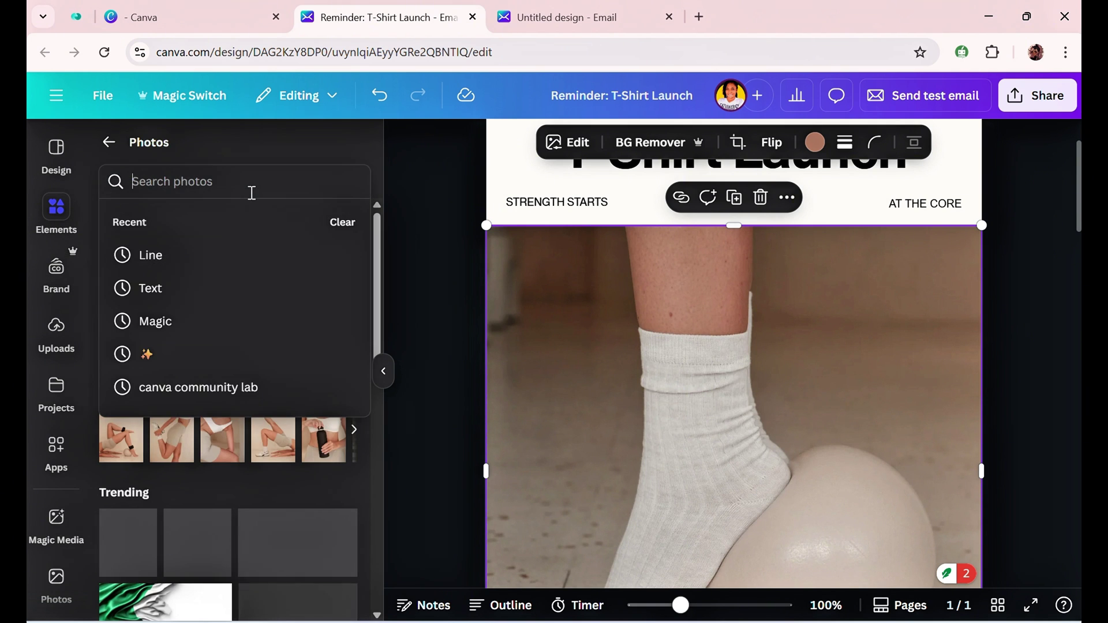
text(tshirts)
key(Return)
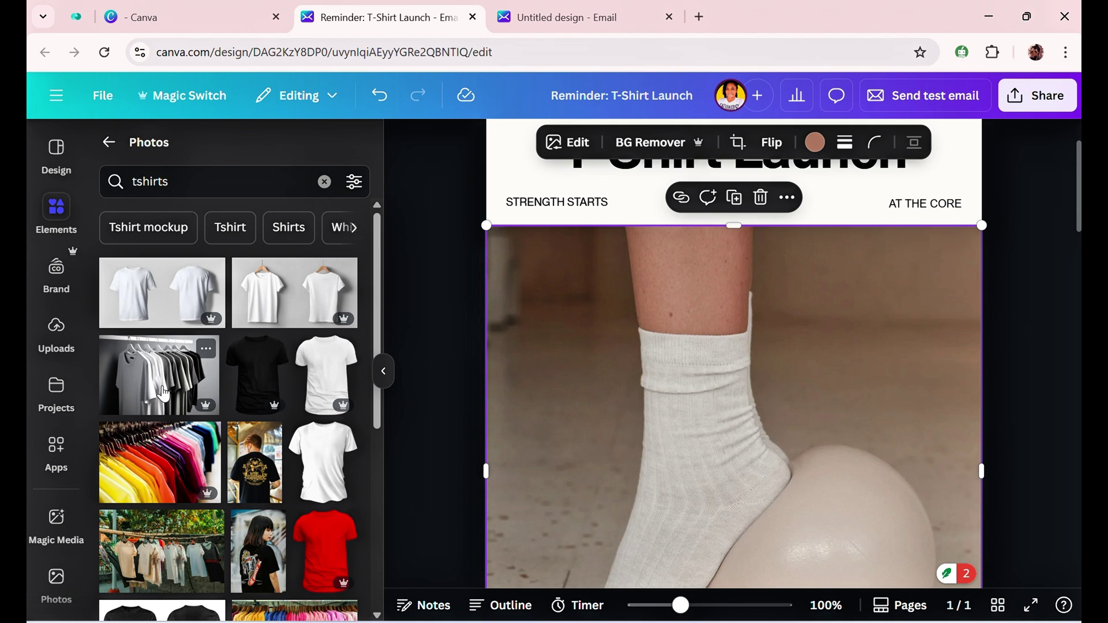
drag(165, 390, 531, 384)
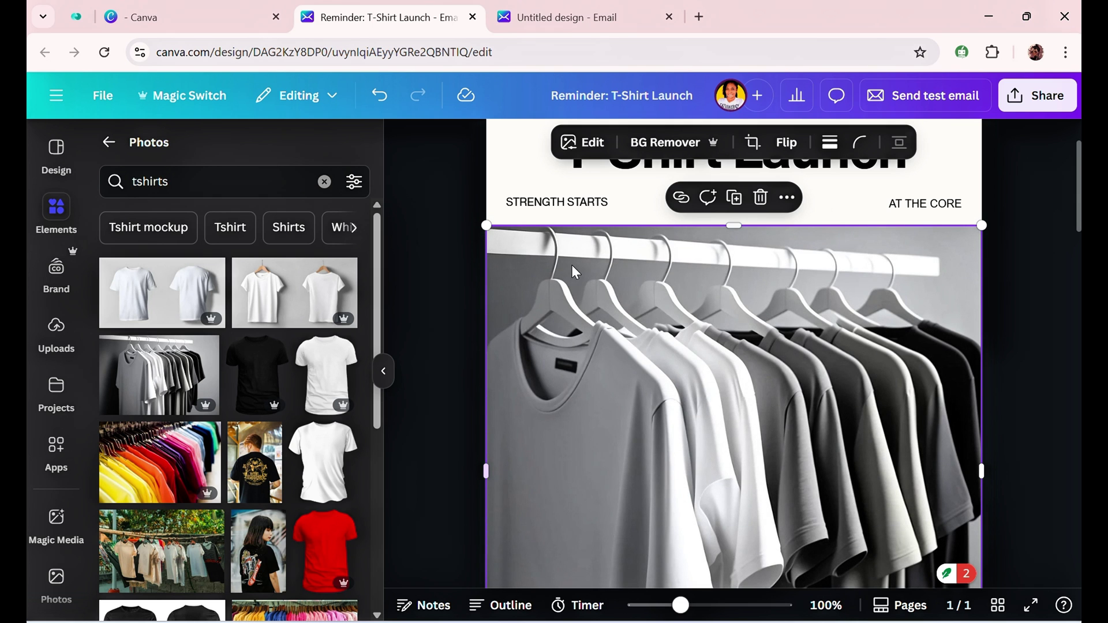
key(ctrl+z)
scroll(437, 252, down, 6)
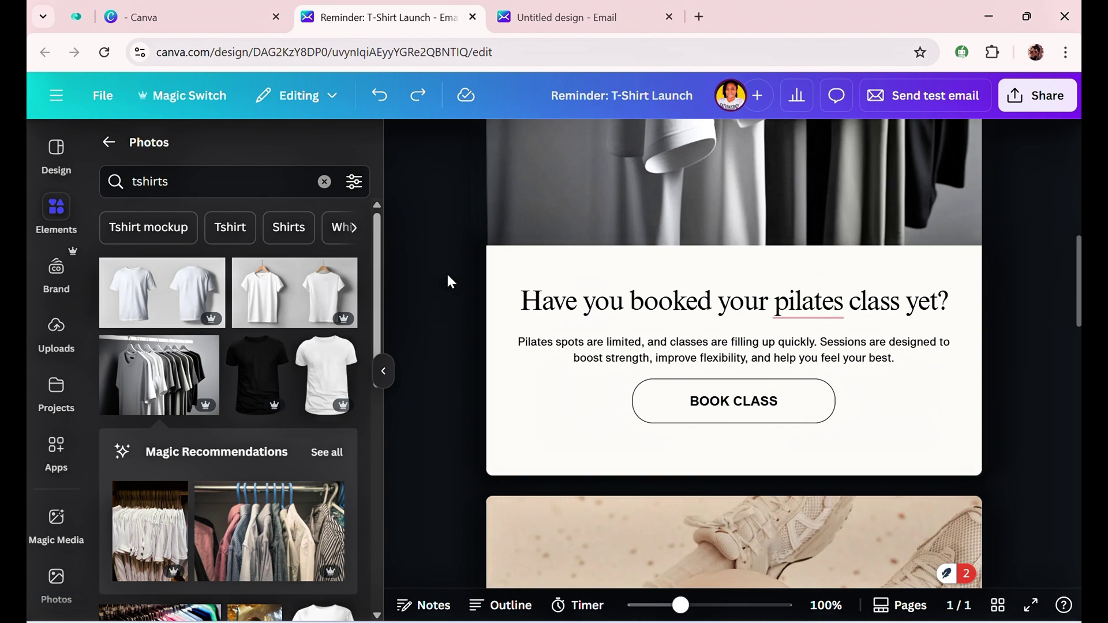
Reopen the template details and show the email's page thumbnails (1 of 1)
scroll(501, 303, down, 10)
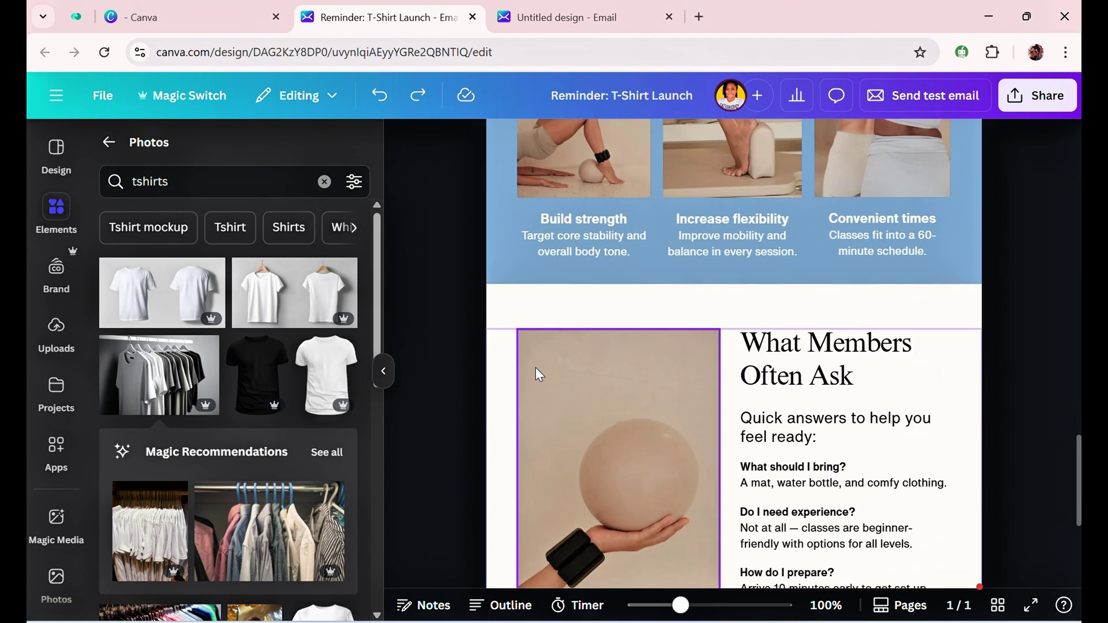
scroll(537, 369, down, 7)
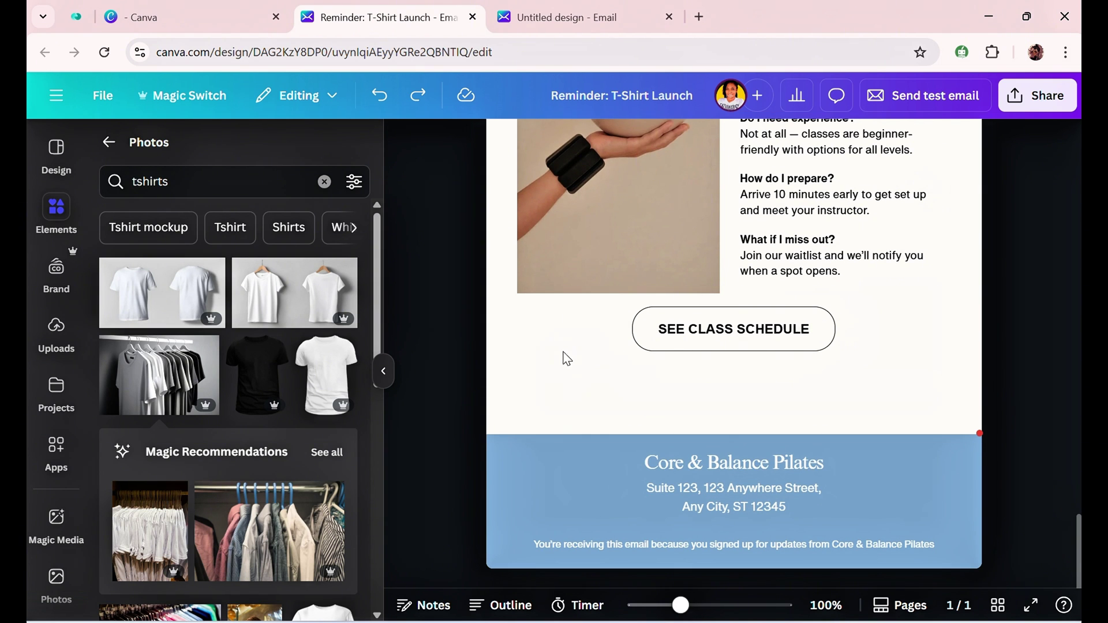
click(55, 161)
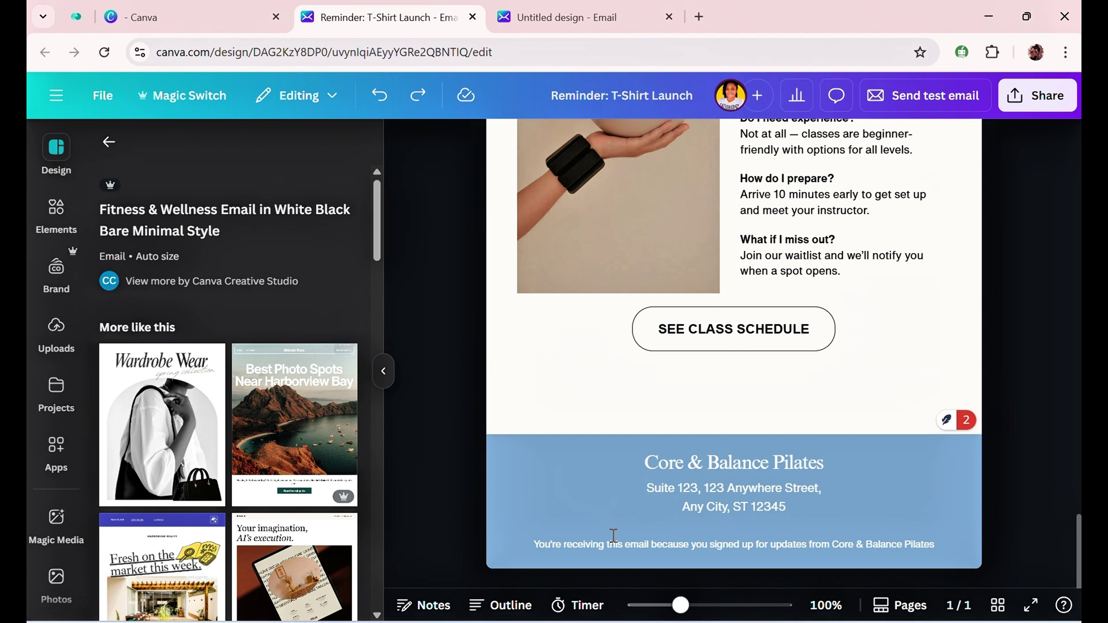
click(911, 608)
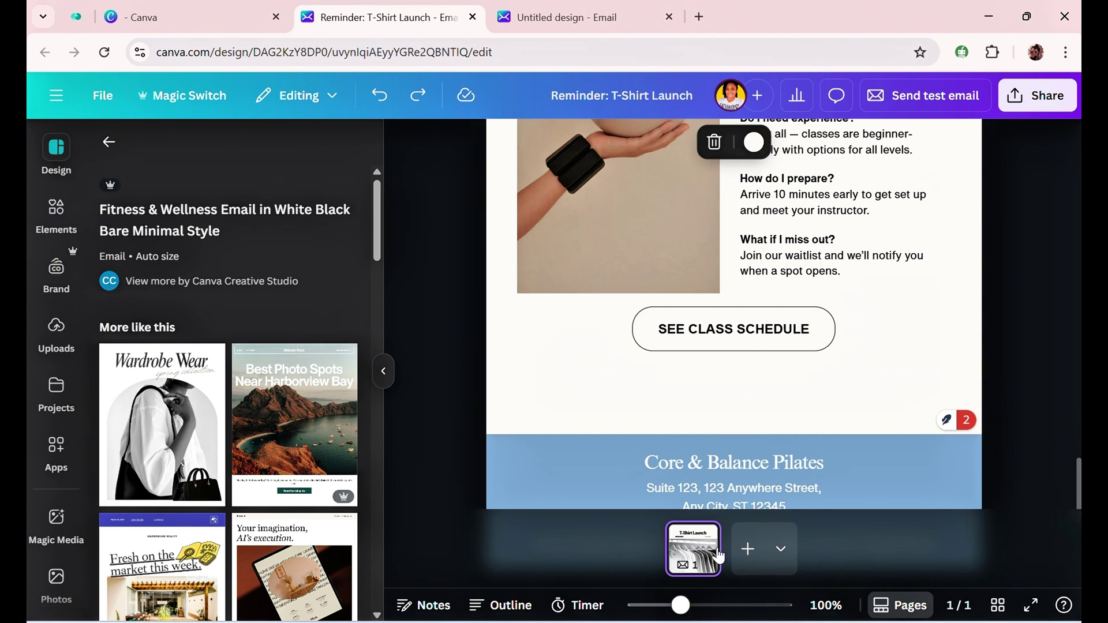
Add a blank second page and return the Elements panel to its category grid
click(744, 553)
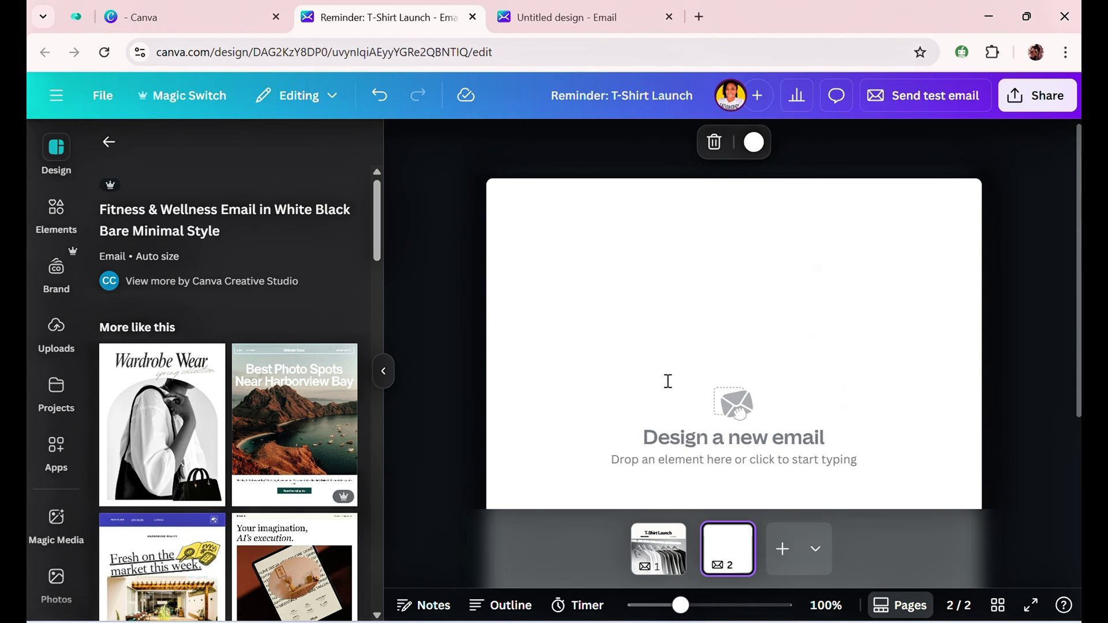
click(622, 229)
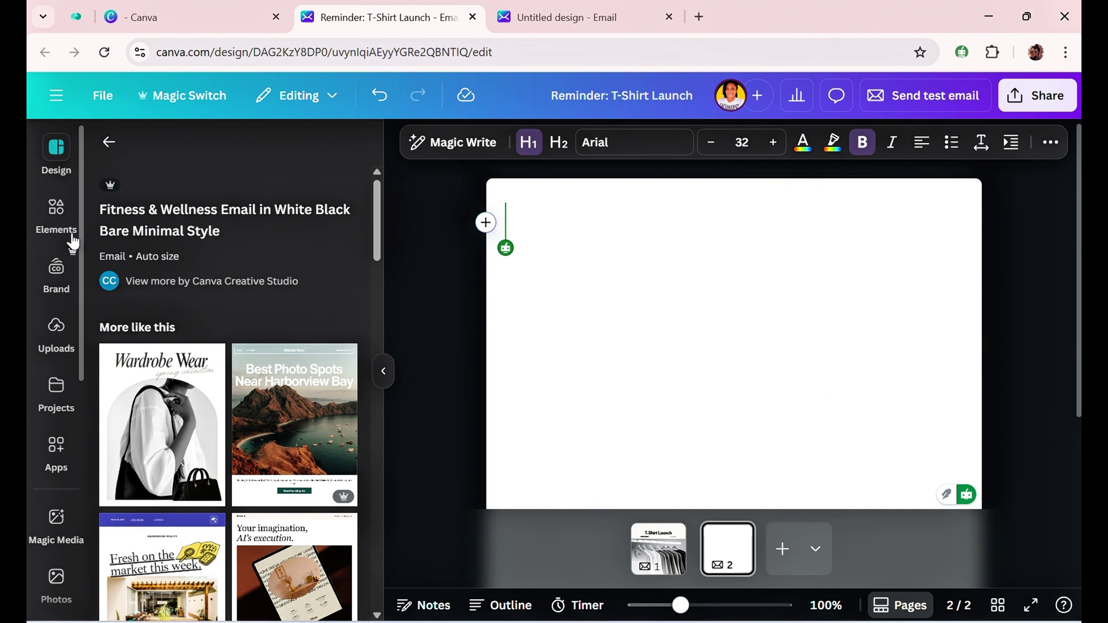
click(49, 237)
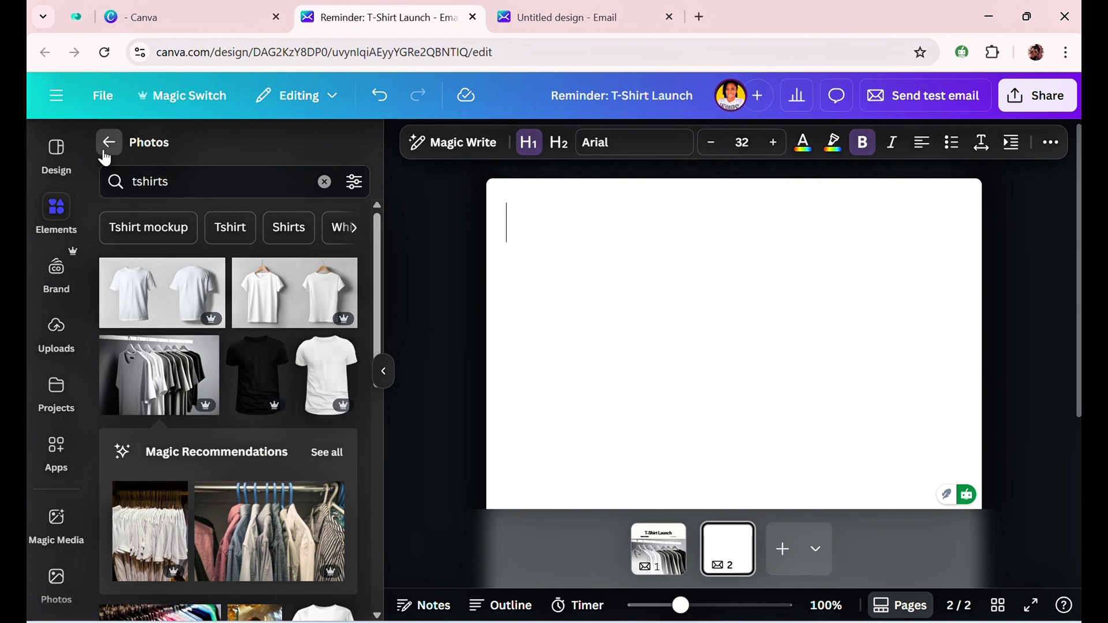
click(106, 147)
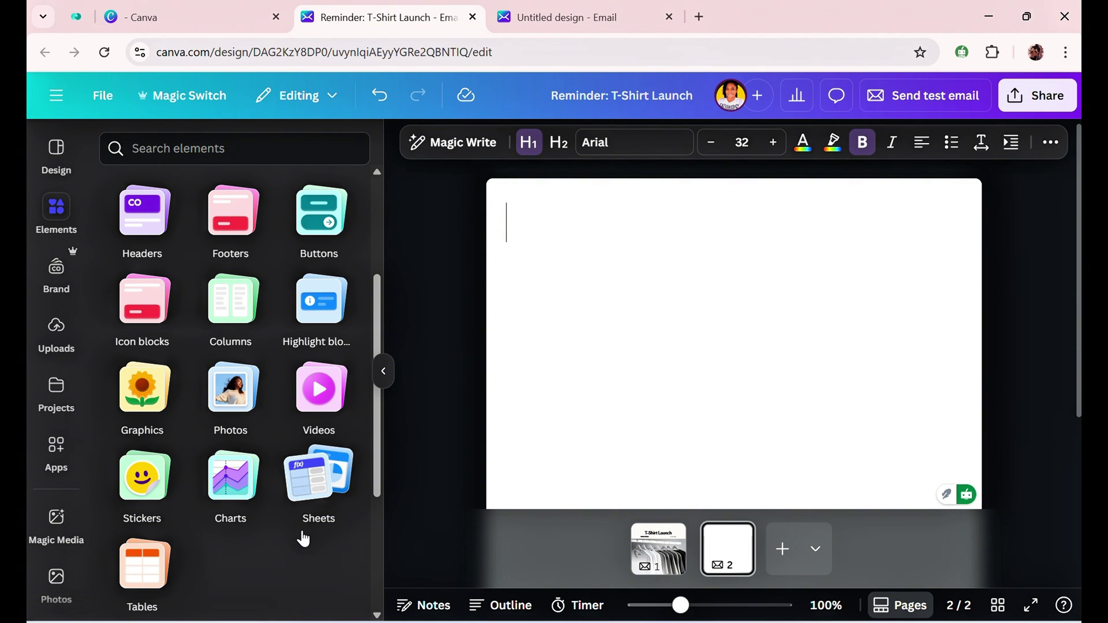
Add the yellow 'Elevate Your Everyday' header with black squiggles from Headers to page 2
click(144, 237)
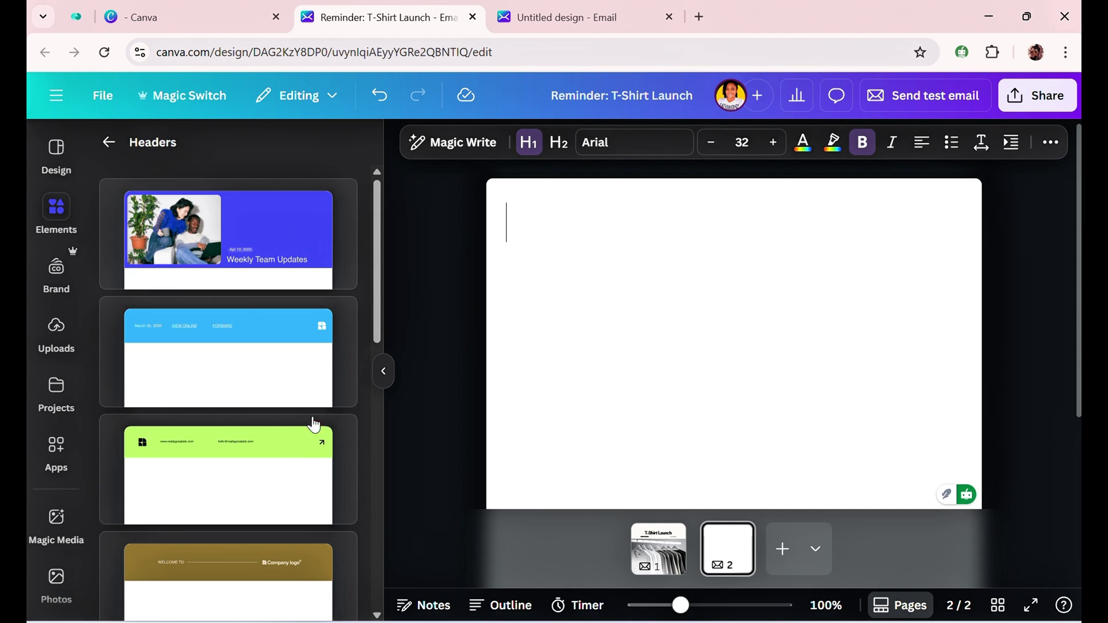
scroll(336, 400, down, 10)
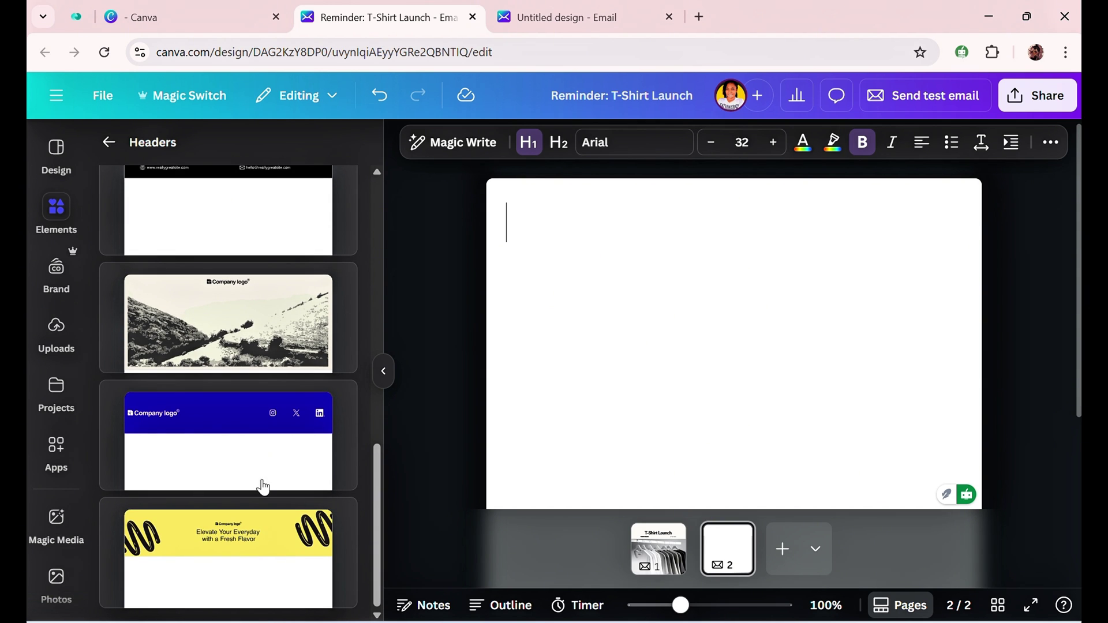
click(261, 551)
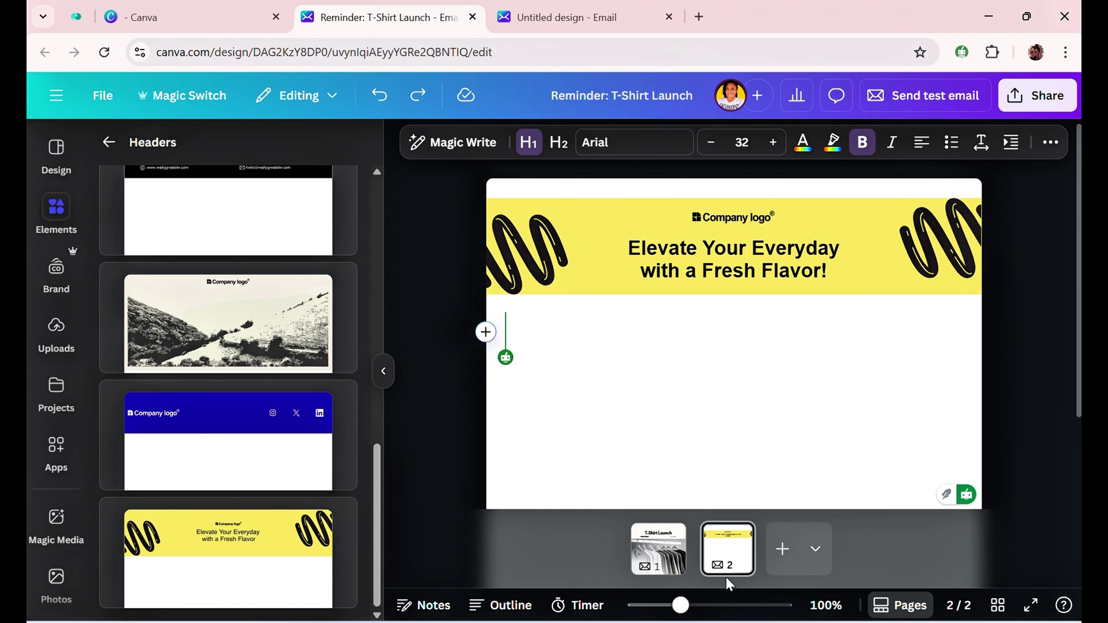
click(730, 560)
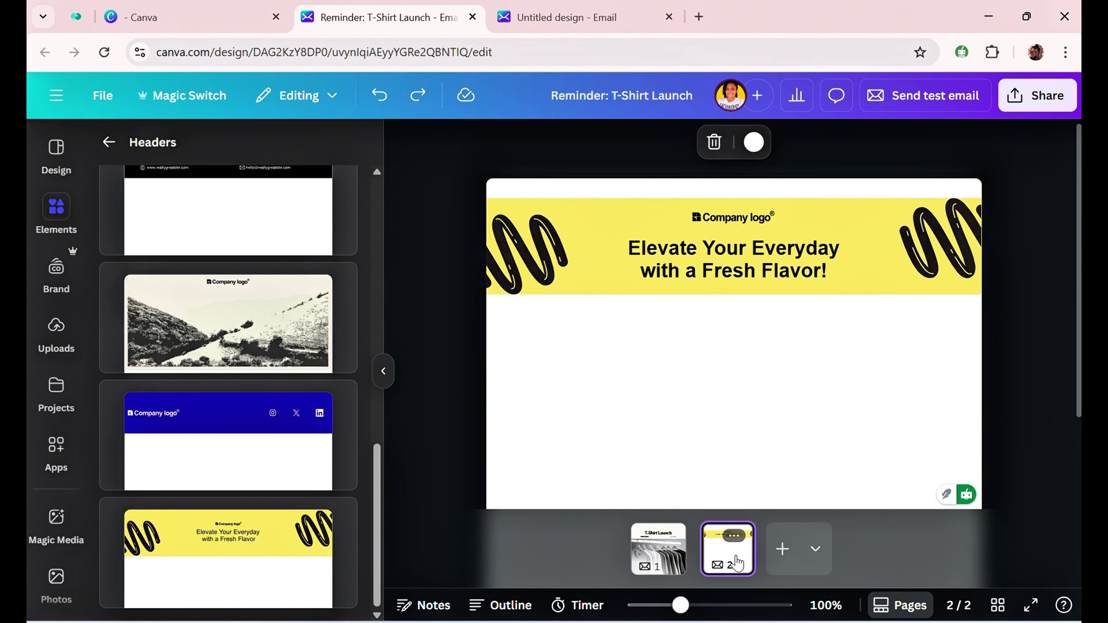
Set the page background to the yellow swatch and make the headline an H1 at size 32
click(750, 151)
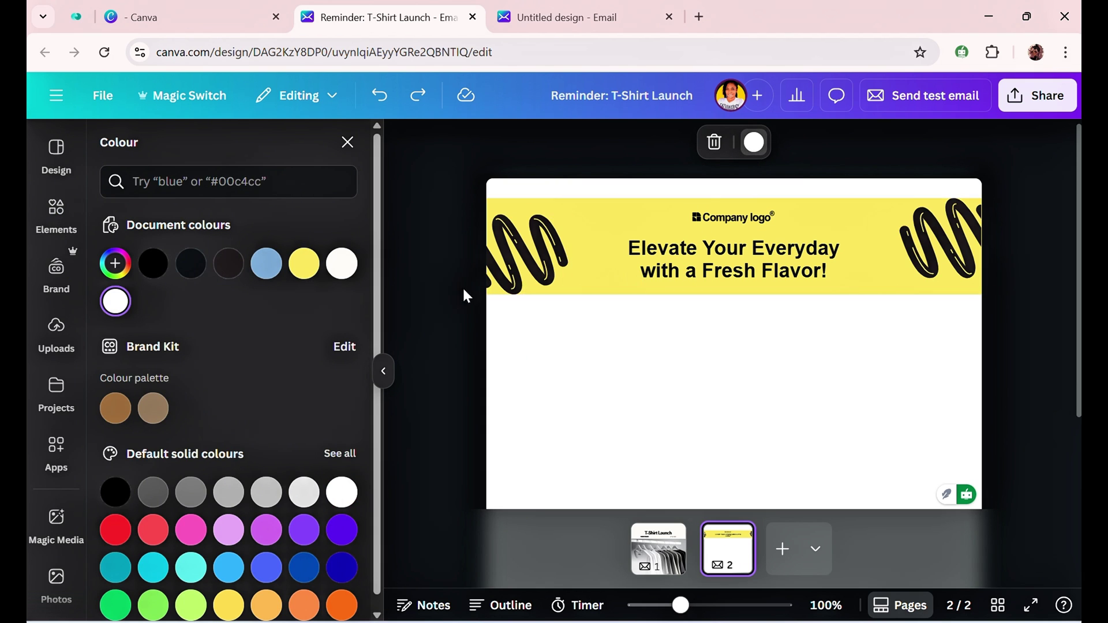
click(307, 275)
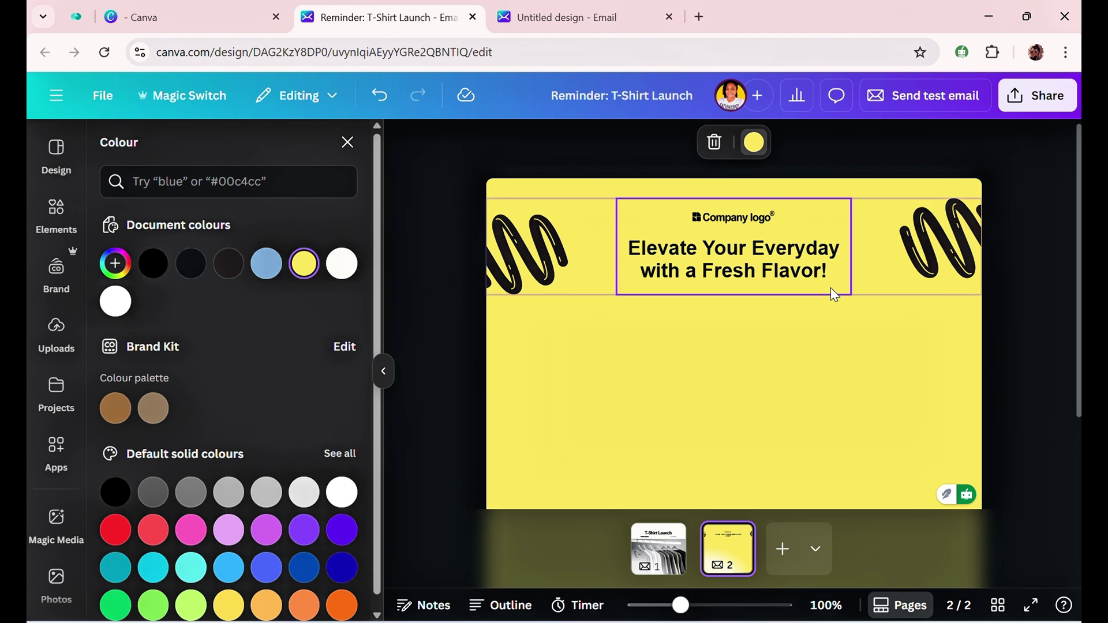
click(785, 274)
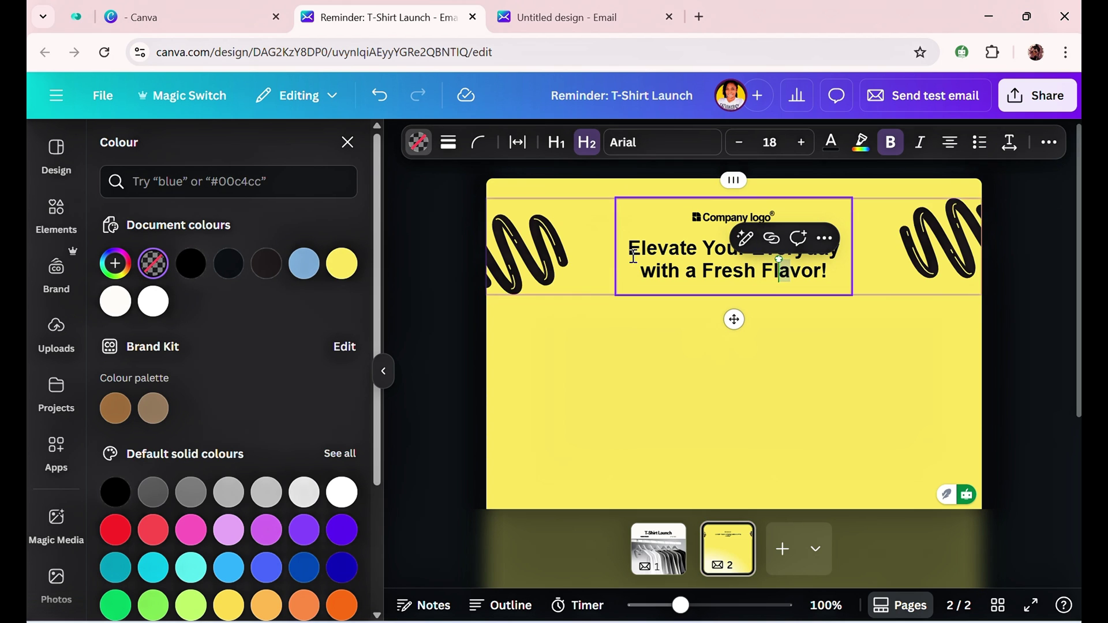
click(558, 152)
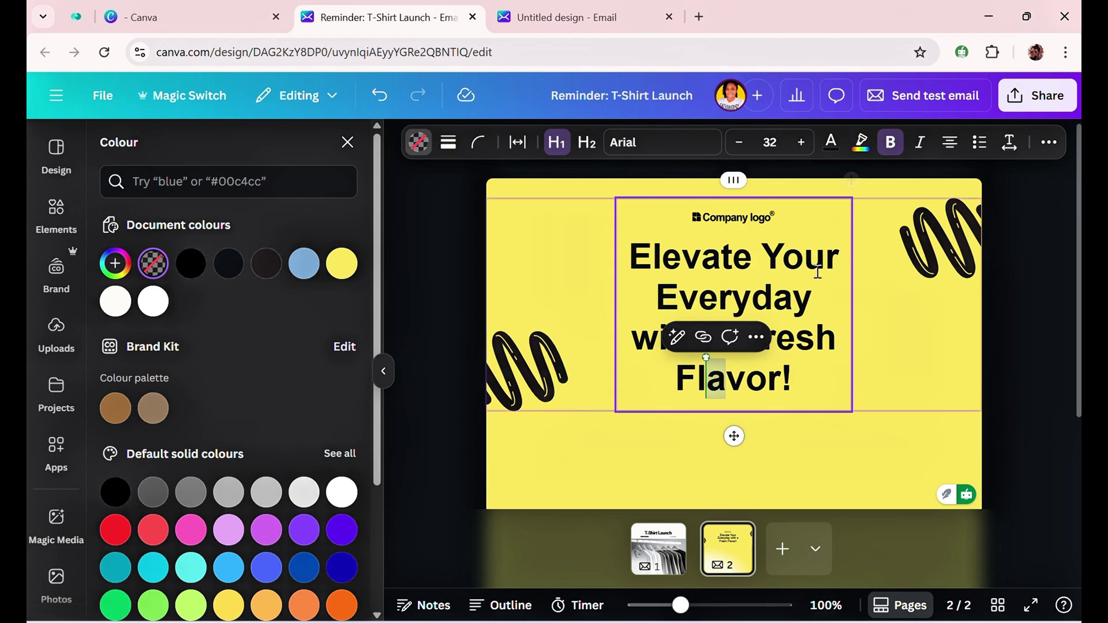
click(692, 212)
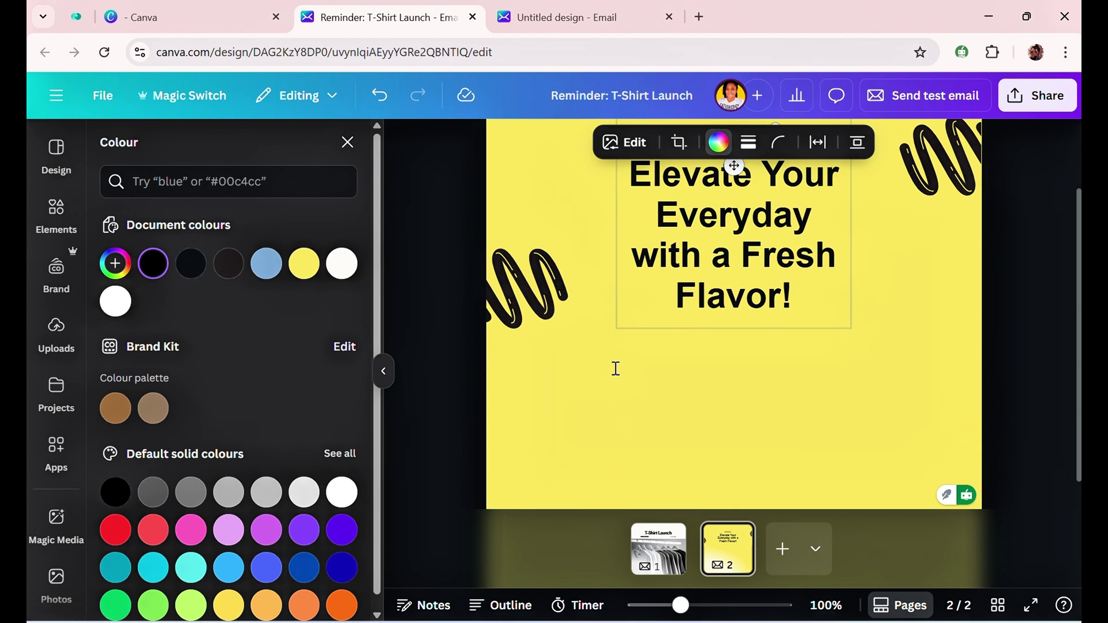
Type a bold H2 'Hi there 😍' greeting below the headline and start a new line
double_click(580, 370)
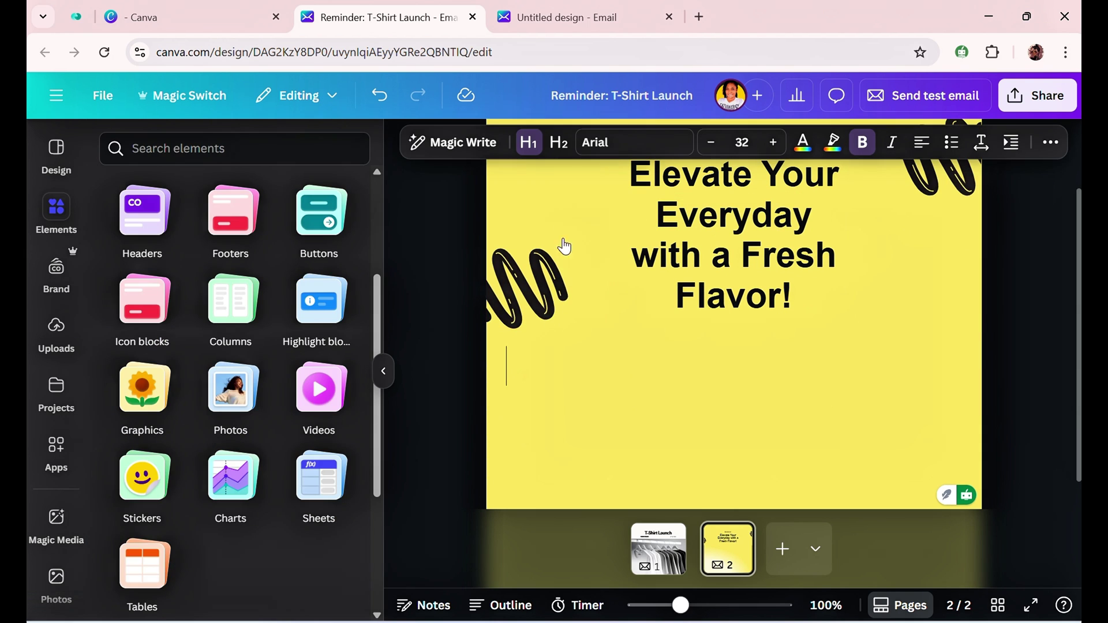
click(559, 143)
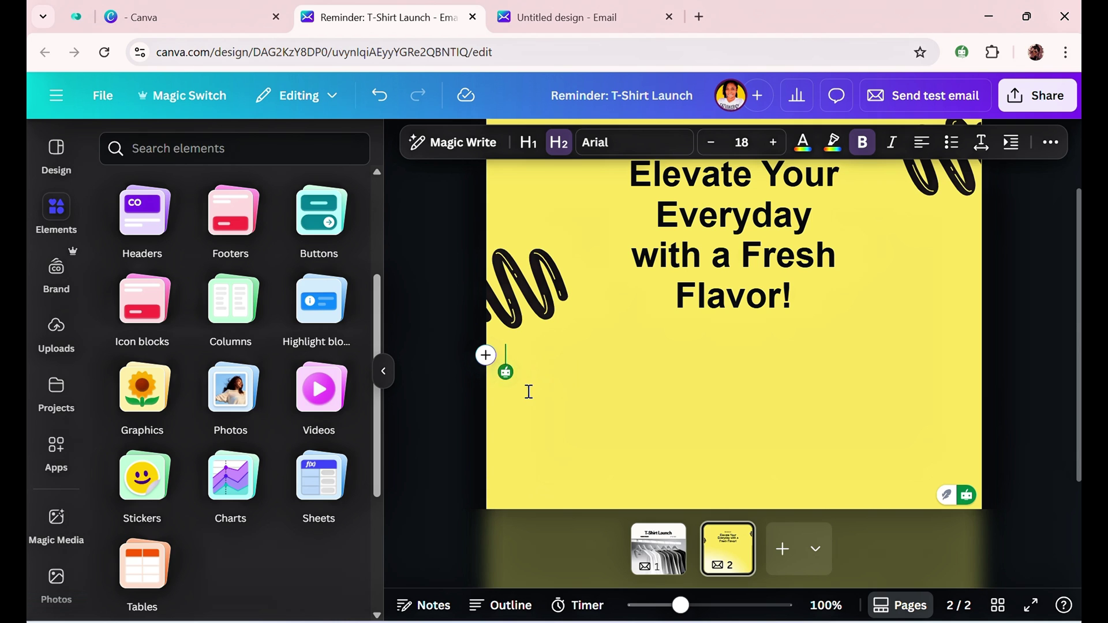
text(HI there 😍)
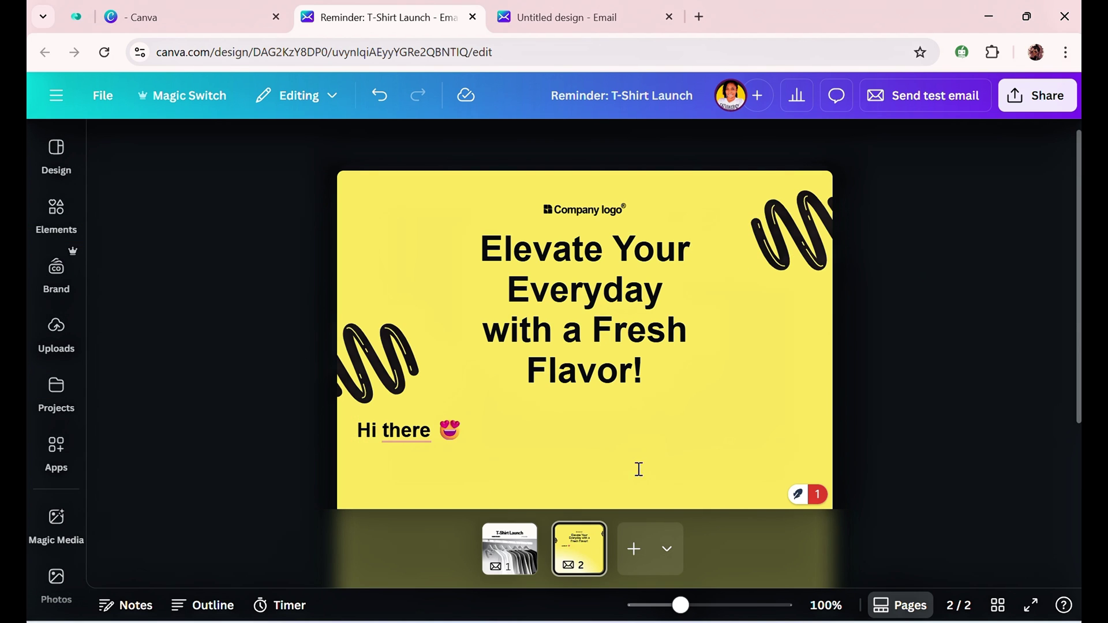
scroll(577, 407, down, 3)
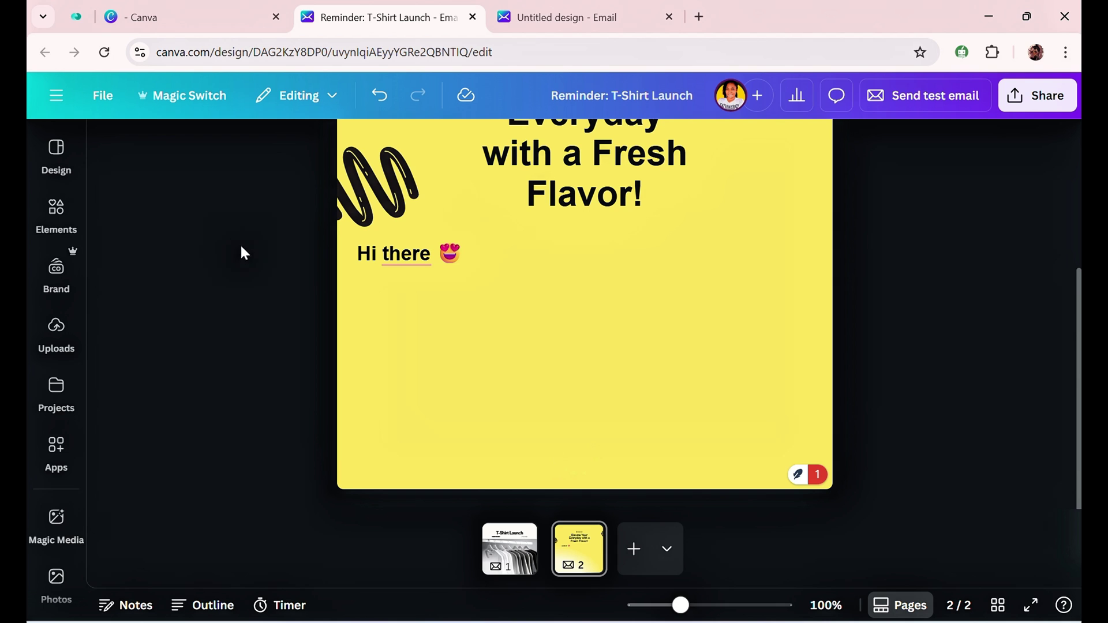
click(379, 297)
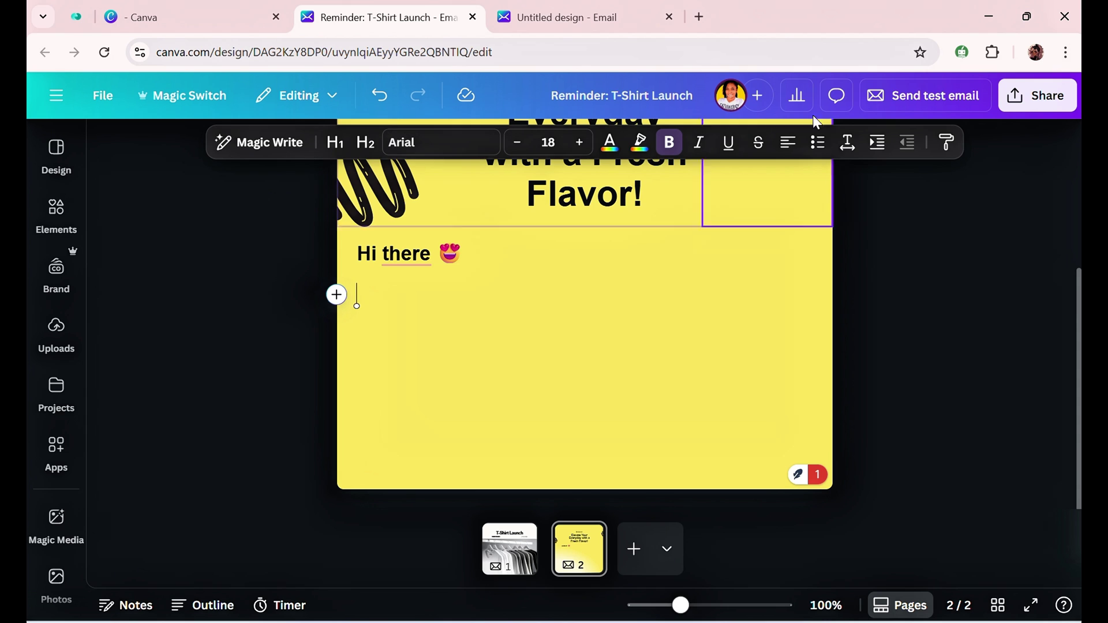
Generate body text with Magic Write from the prompt 'Reminder: T-Shirt Launch' and insert it
click(231, 155)
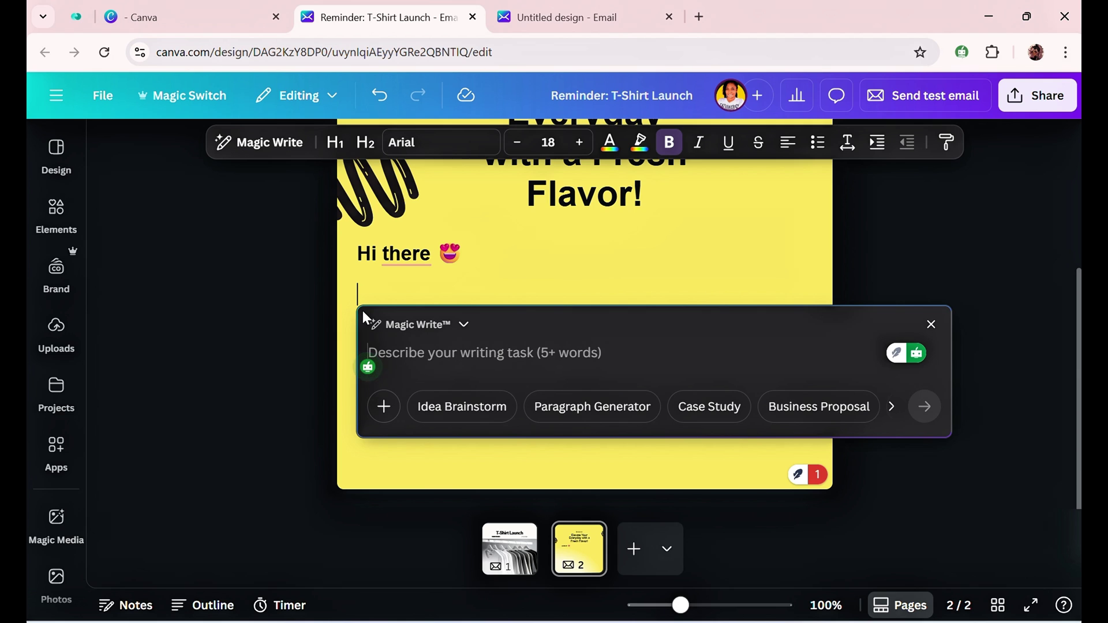
text(Reminder: T-Shirt Launch)
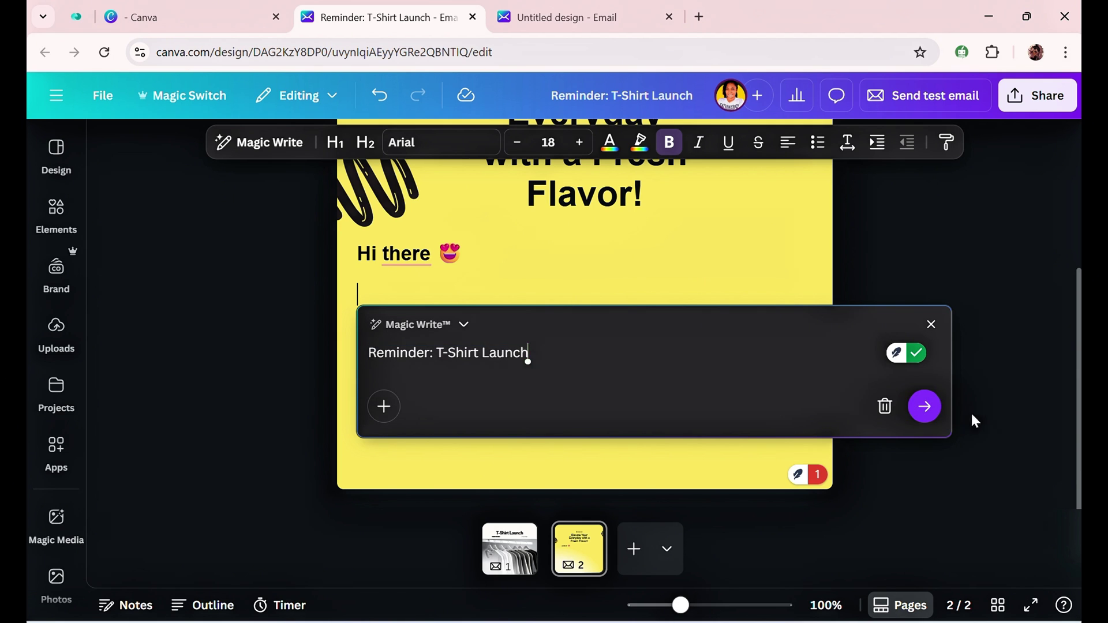
click(924, 406)
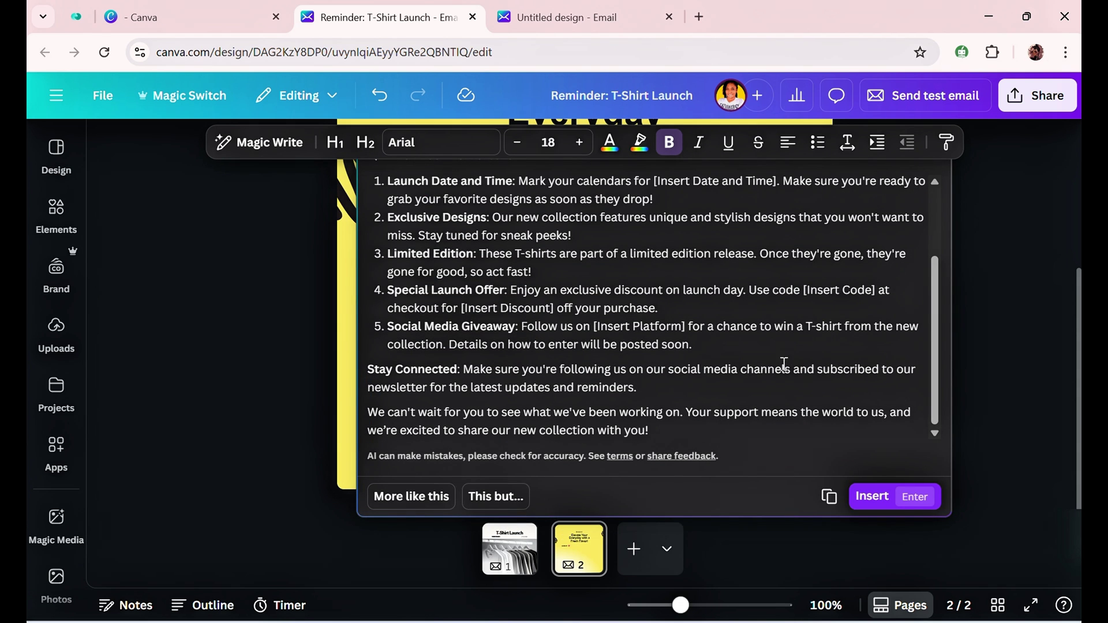
scroll(750, 346, up, 3)
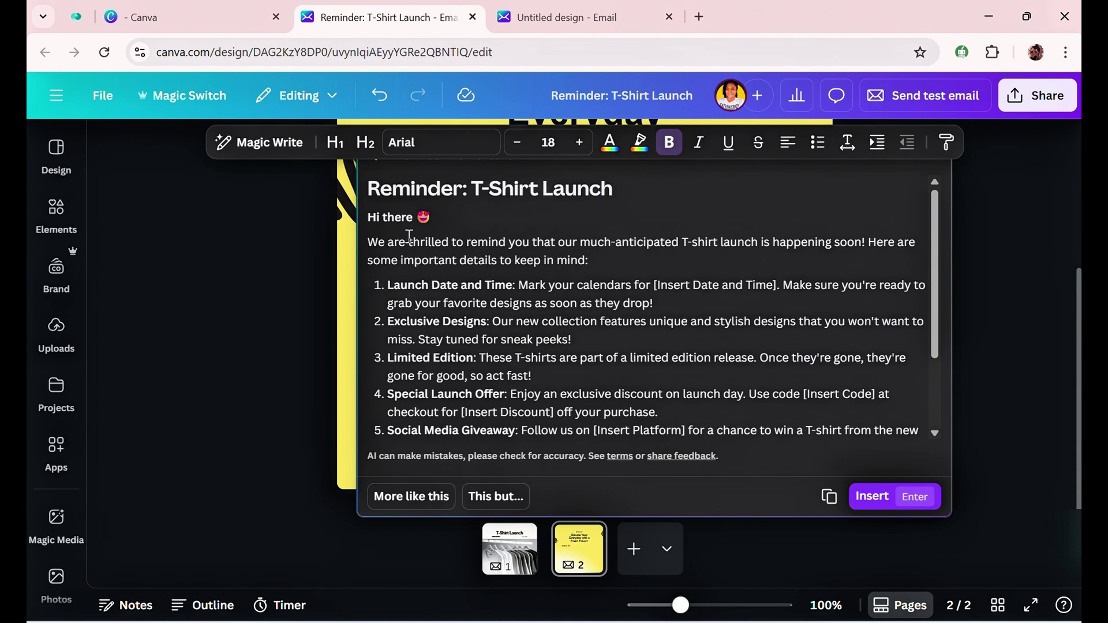
click(864, 504)
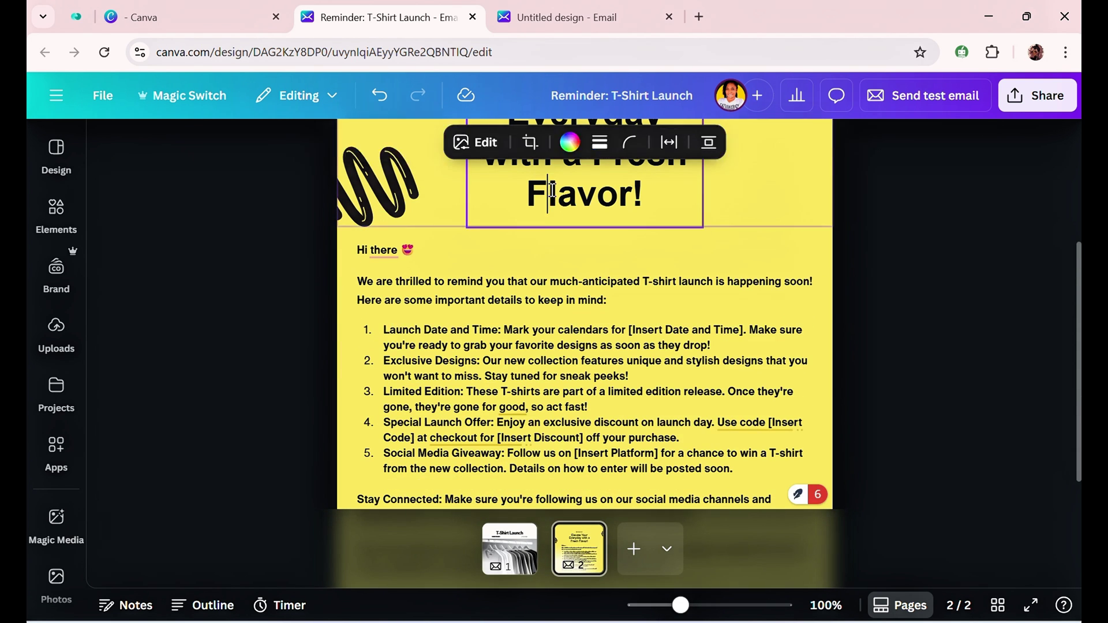
Replace the headline with 'Reminder: T-Shirt Launch' and reduce its font size two steps
triple_click(552, 192)
text(Reminder: T-Shirt Launch)
click(530, 143)
click(530, 143)
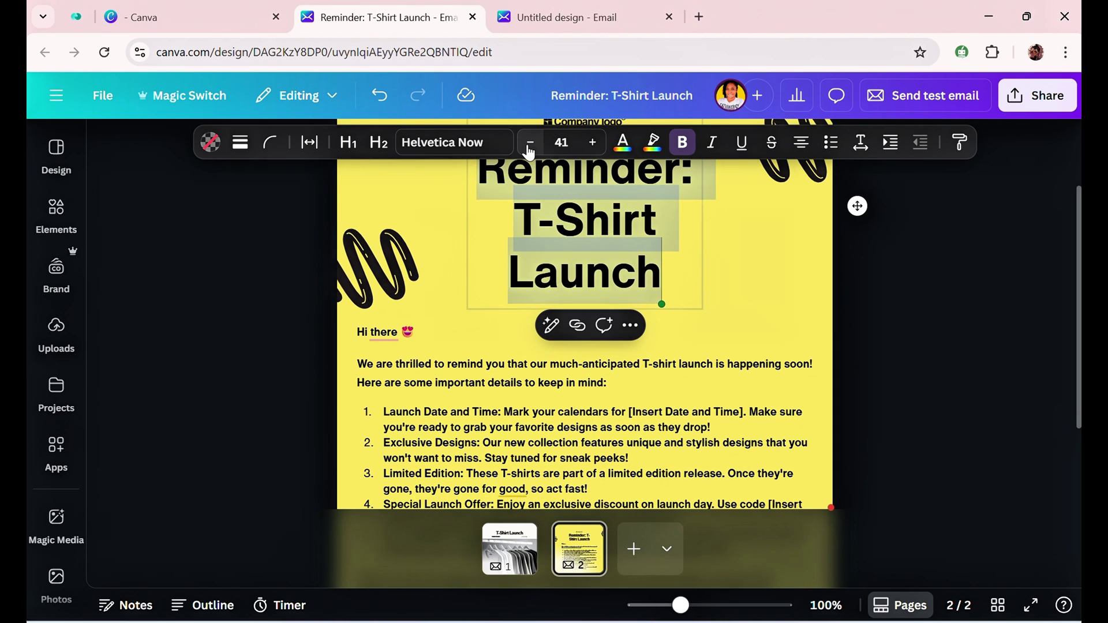
click(730, 315)
Insert an empty line before 'Here are some important details to keep in mind:'
click(56, 214)
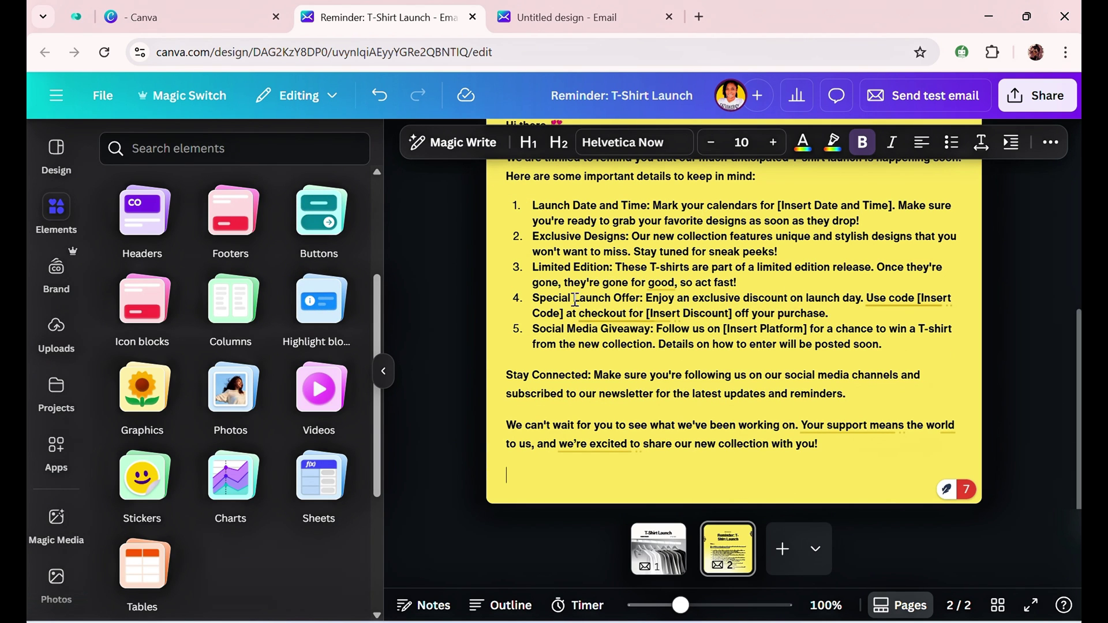
scroll(555, 223, up, 5)
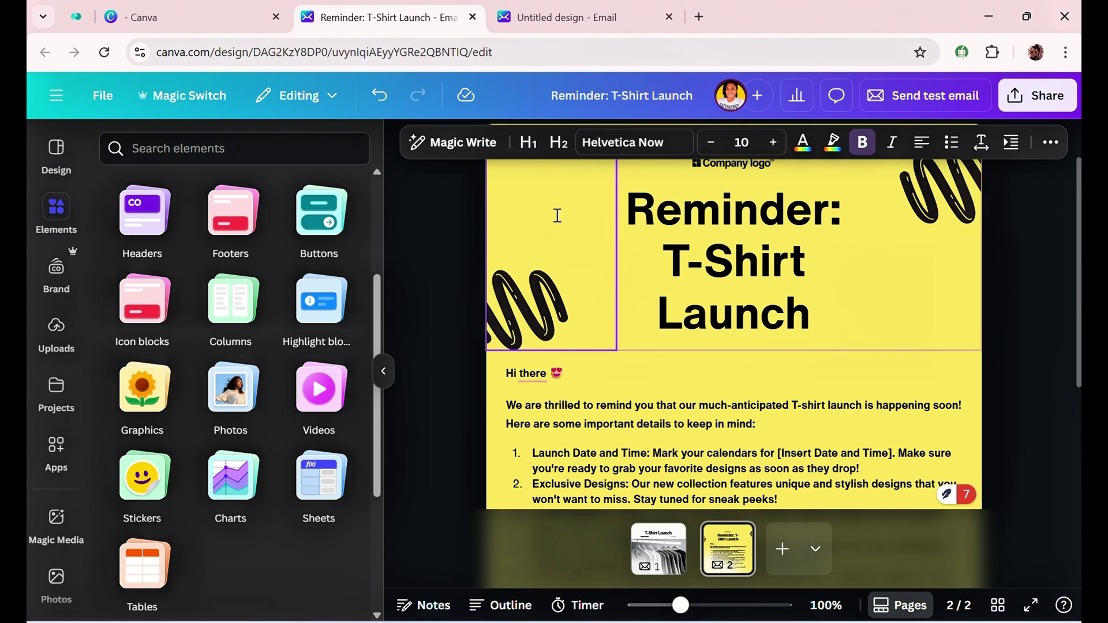
scroll(721, 293, down, 3)
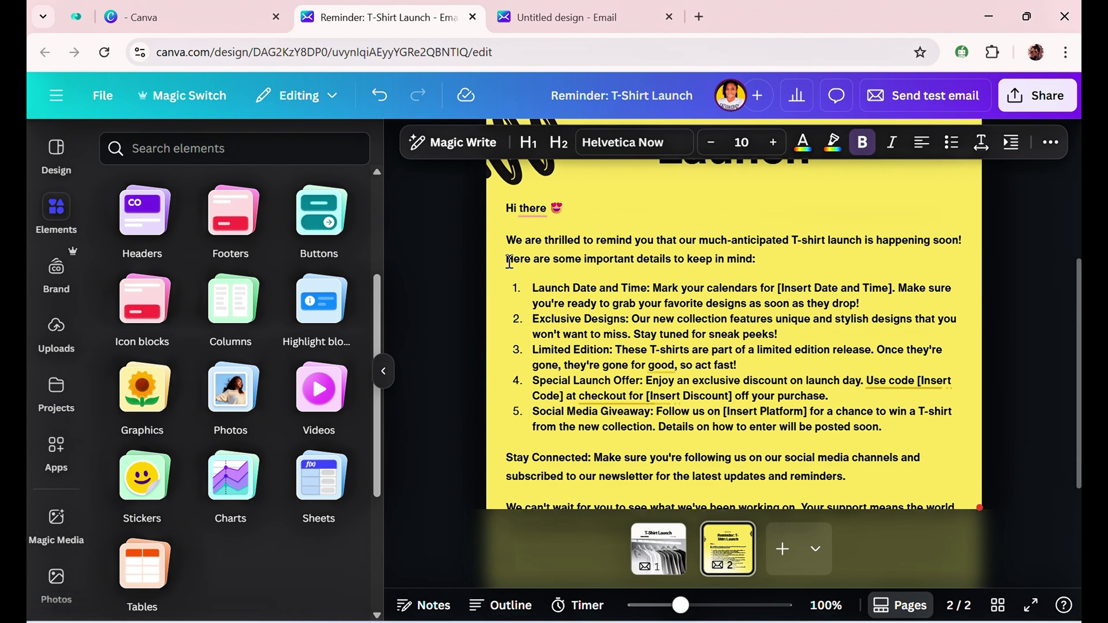
click(508, 260)
key(Return)
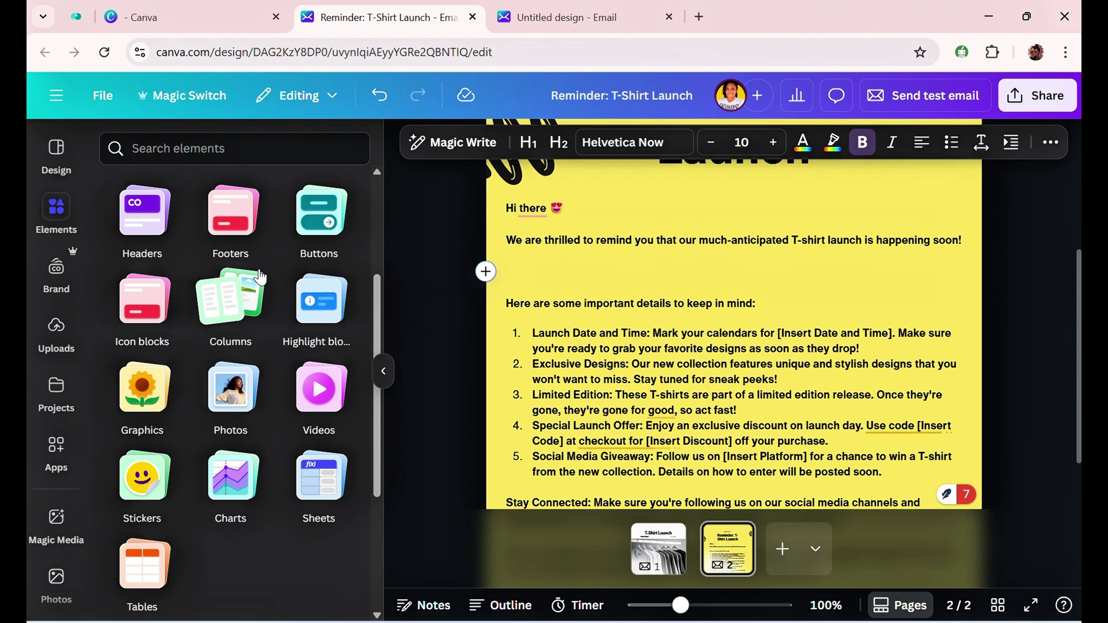
Insert a pre-designed three-column layout with 'Add body text' placeholders below the opening sentence
click(241, 301)
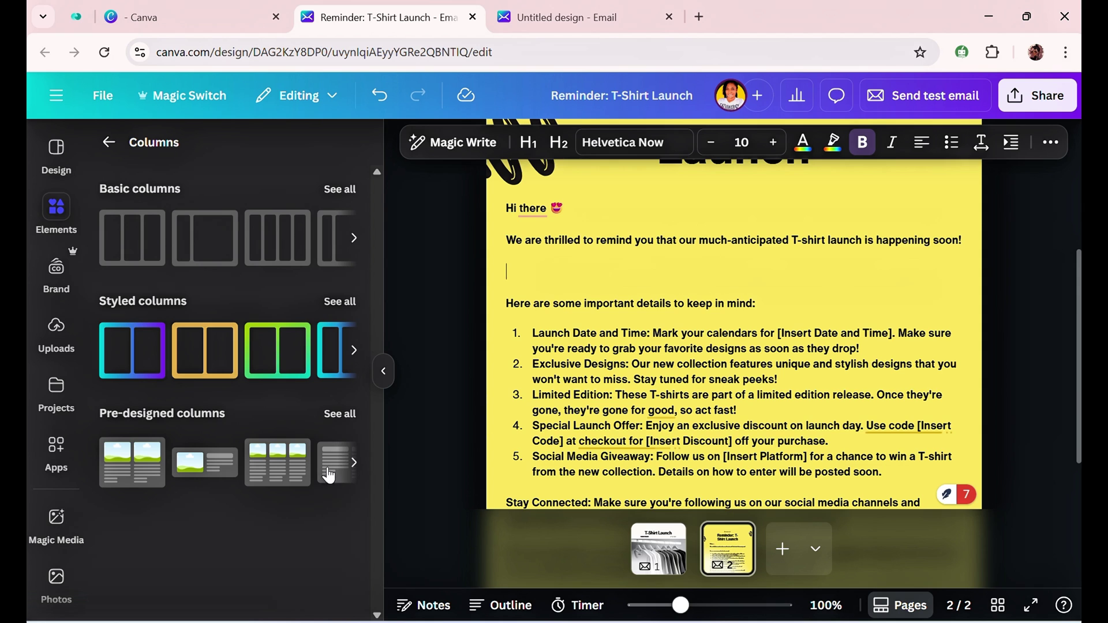
click(350, 414)
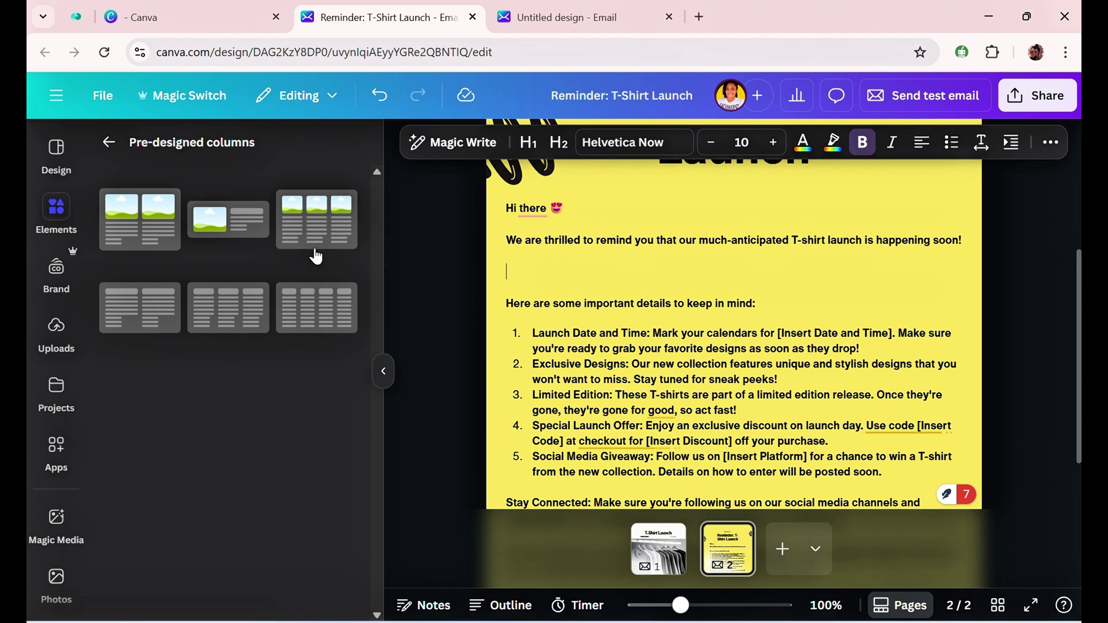
click(316, 240)
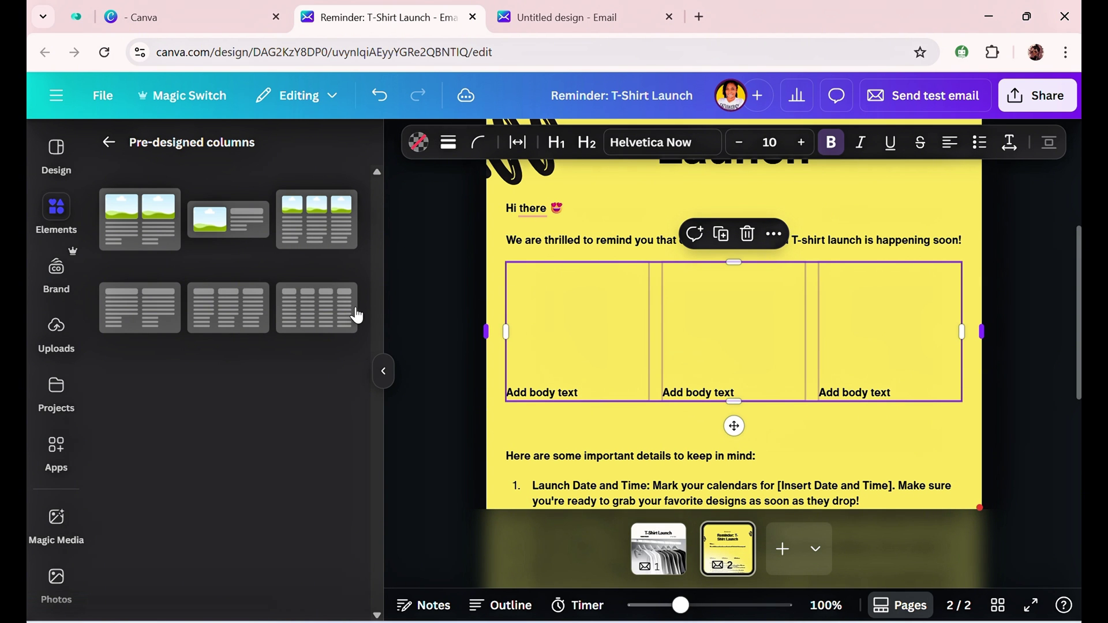
Fill the three columns with 'tshirts' stock photos: a graphic black tee, a hanging rack, two models
click(51, 209)
click(108, 149)
click(223, 186)
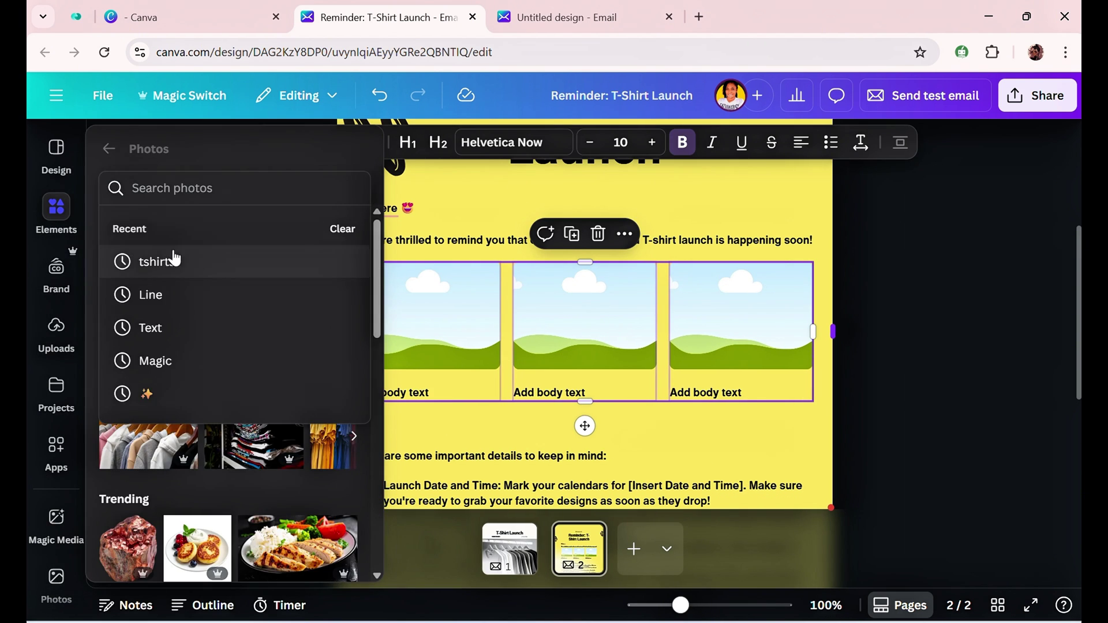
click(154, 257)
drag(394, 383, 404, 346)
click(173, 415)
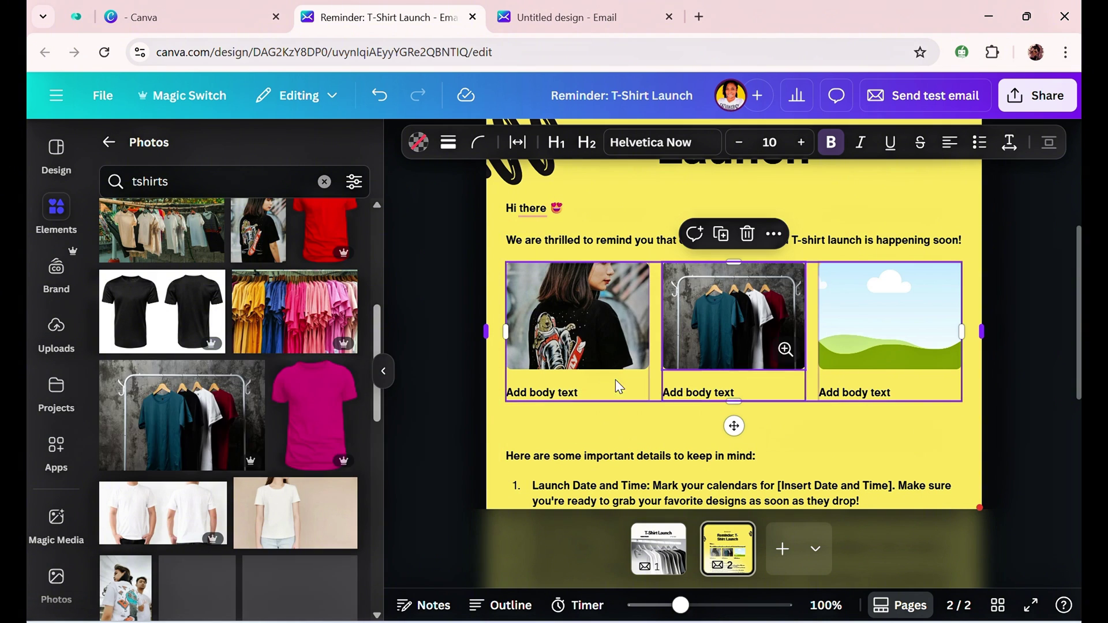
scroll(262, 485, down, 3)
click(253, 353)
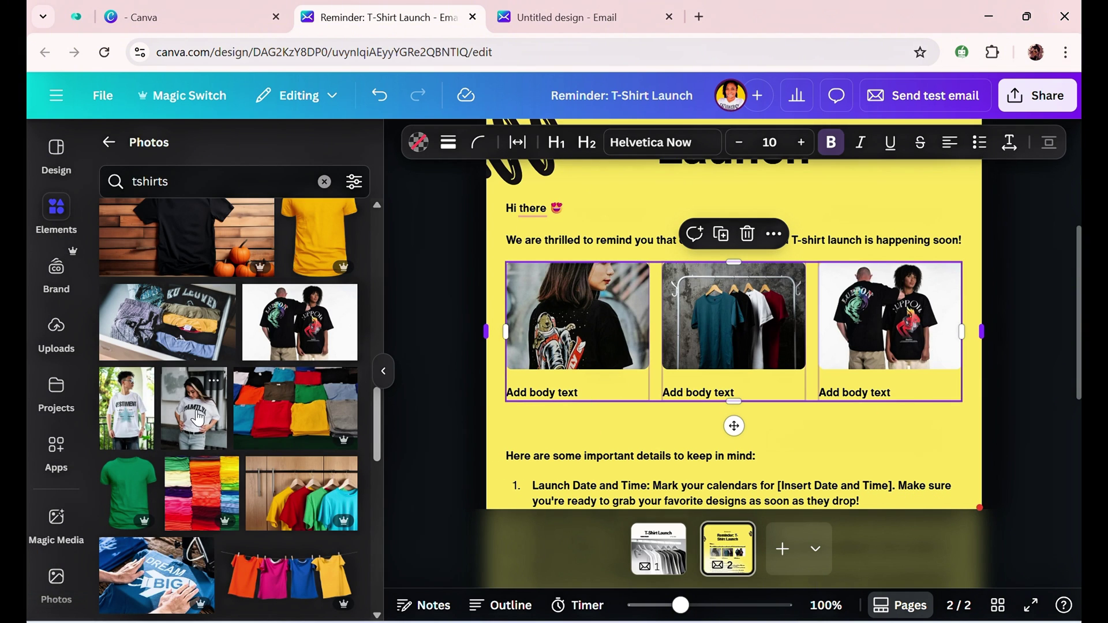
click(822, 341)
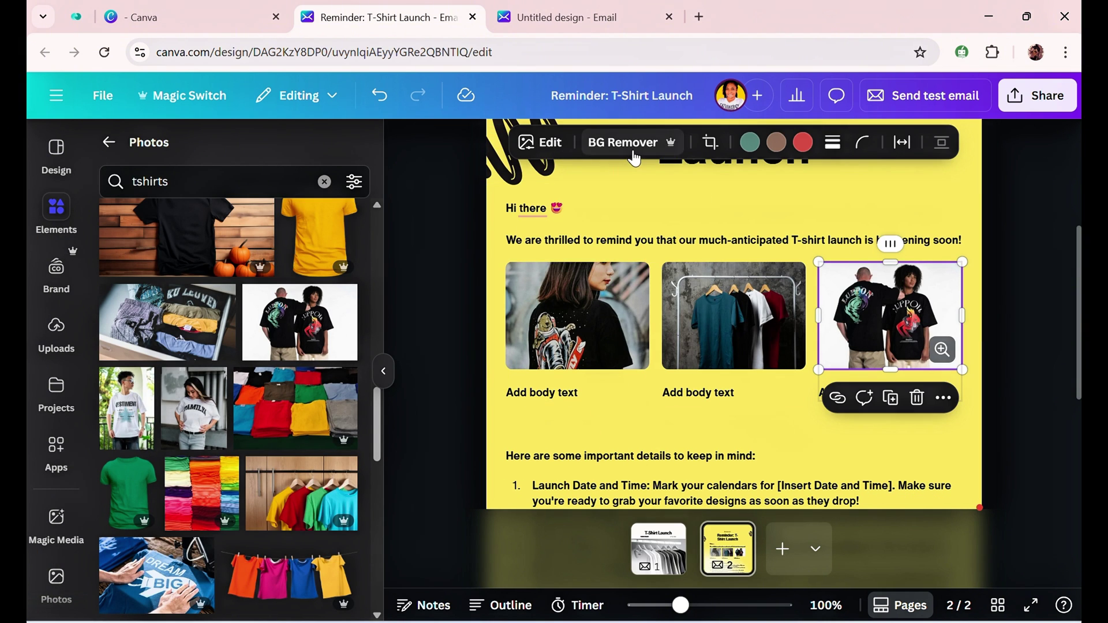
click(723, 456)
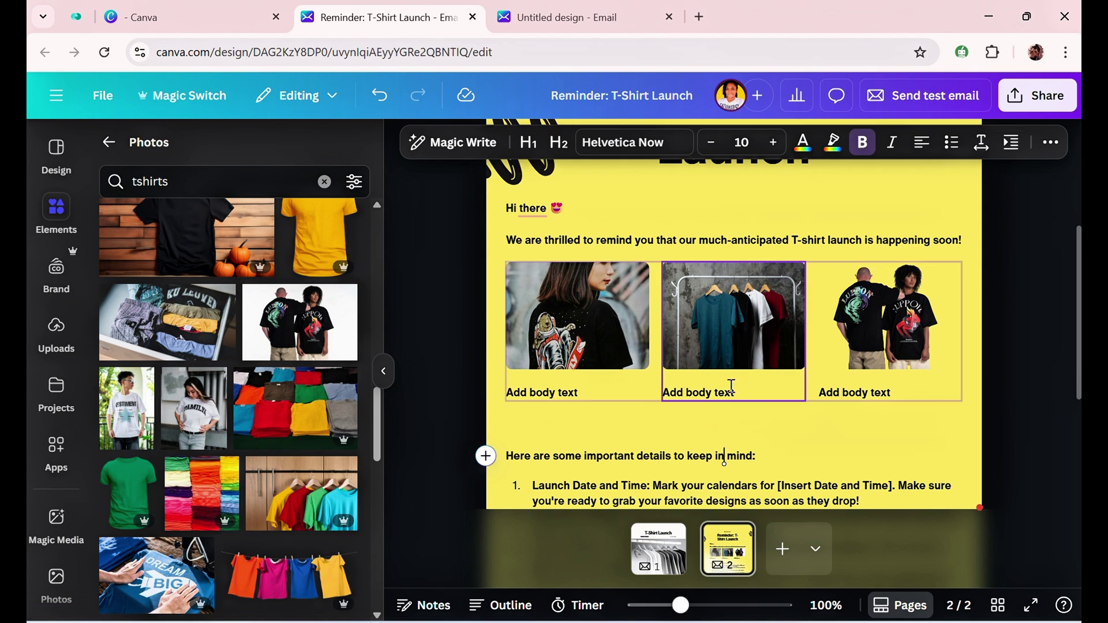
scroll(552, 367, down, 5)
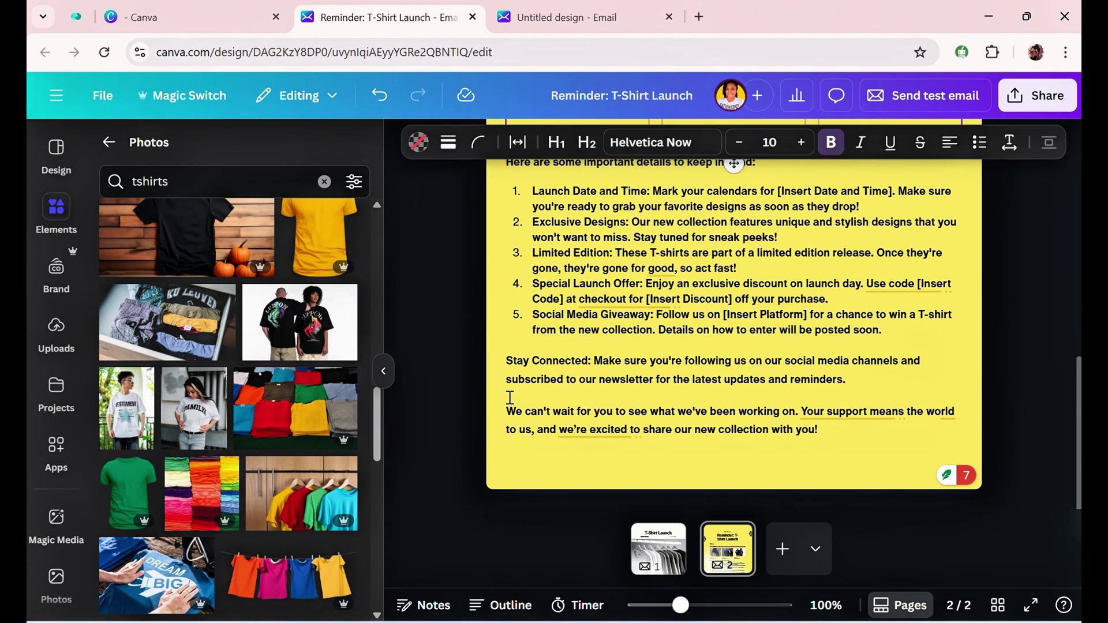
Cut the closing 'We can't wait for you to see…' paragraph and remove the stray character
drag(507, 405, 830, 428)
key(ctrl+c)
text(x)
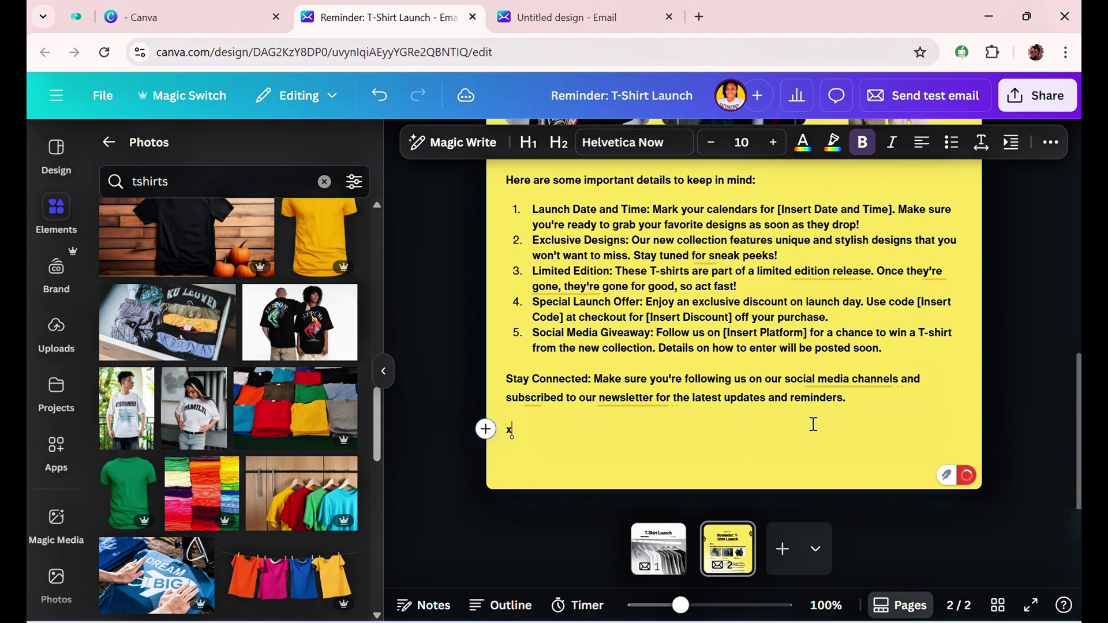
key(BackSpace)
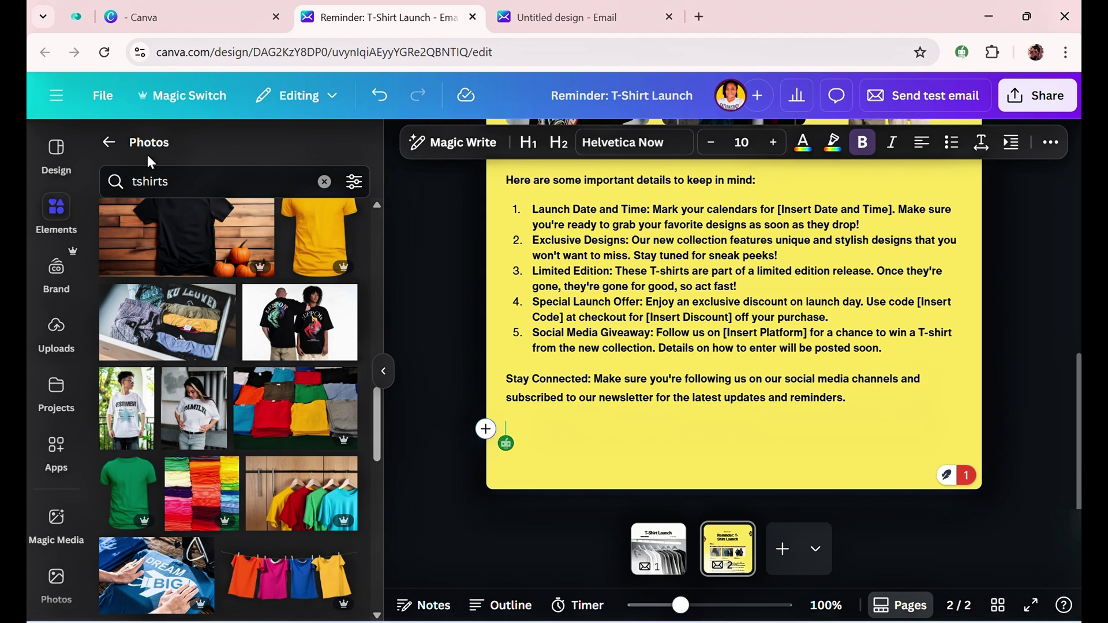
click(109, 142)
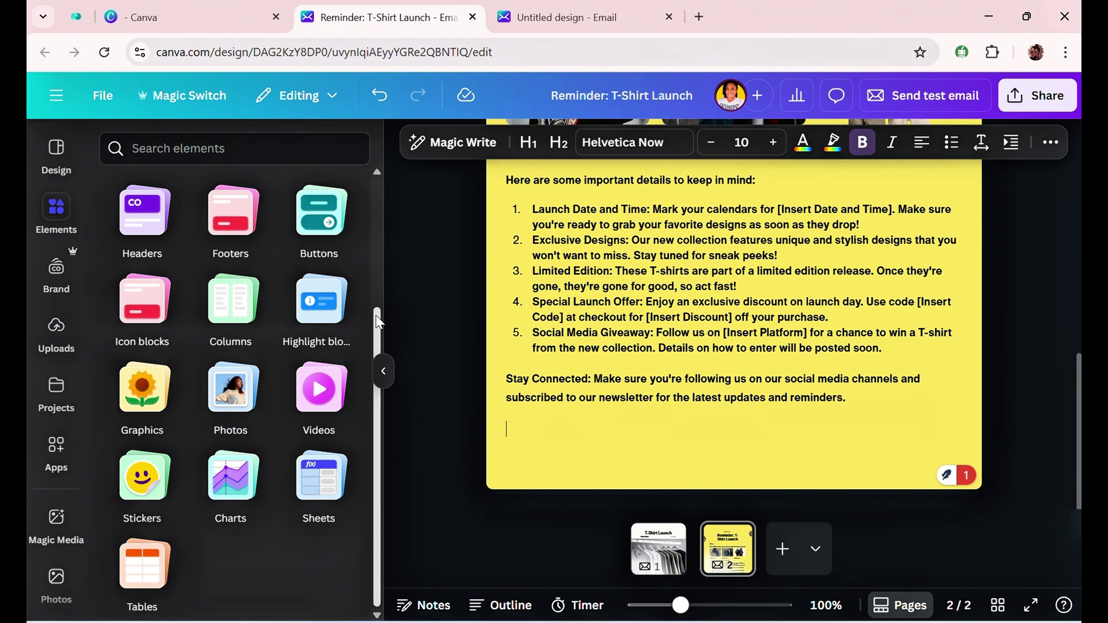
Add an eyes highlight block at the email's end holding the pasted closing message
click(321, 309)
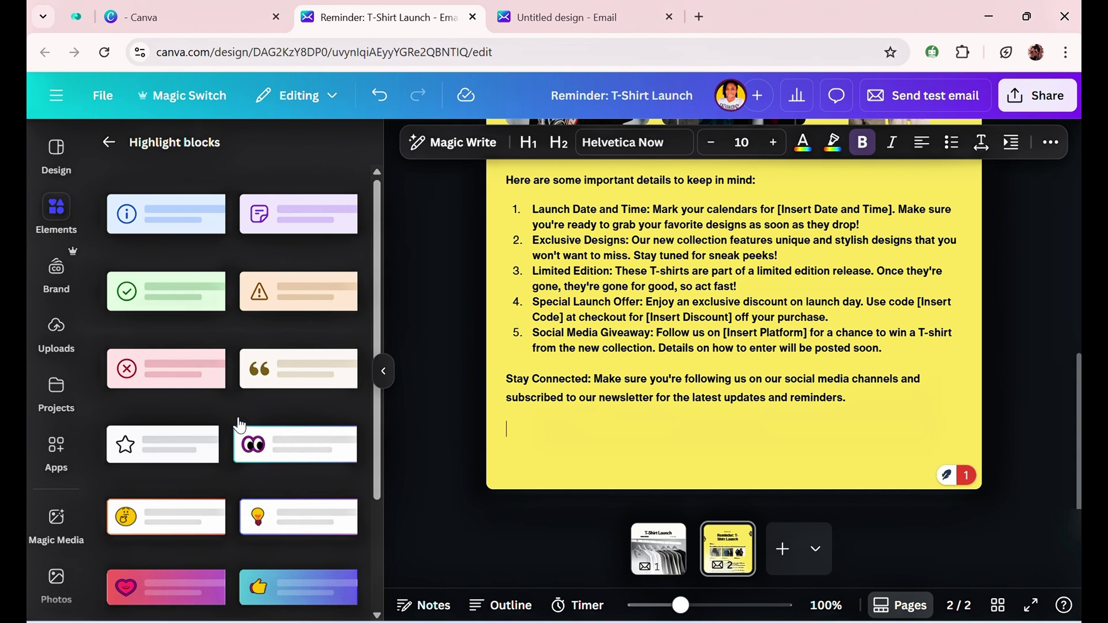
scroll(286, 485, down, 3)
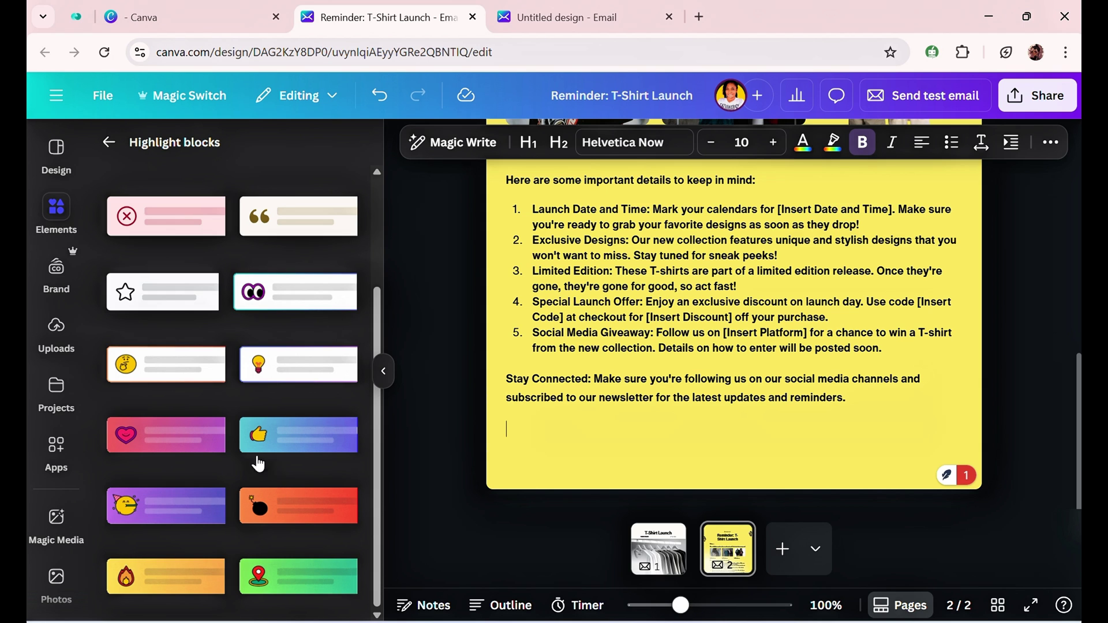
click(332, 291)
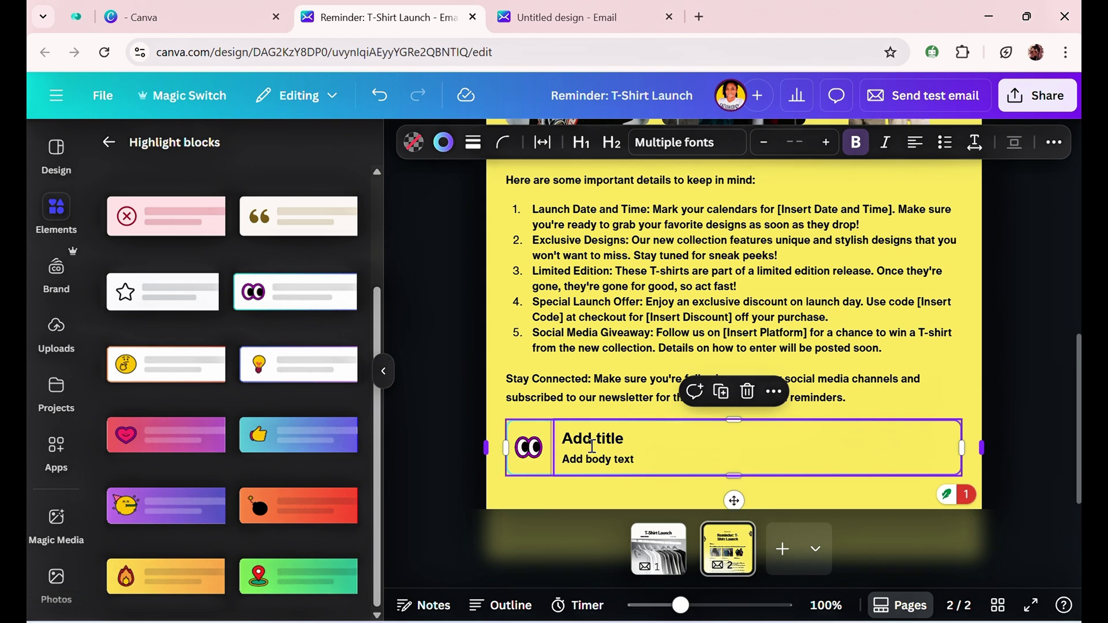
double_click(571, 457)
key(ctrl+v)
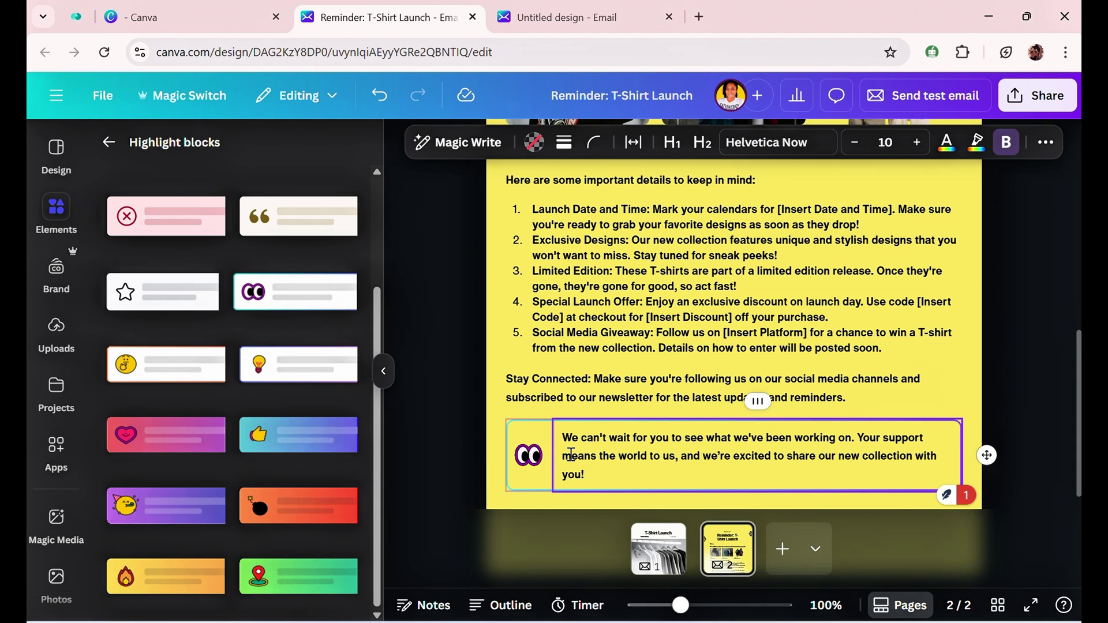
click(614, 504)
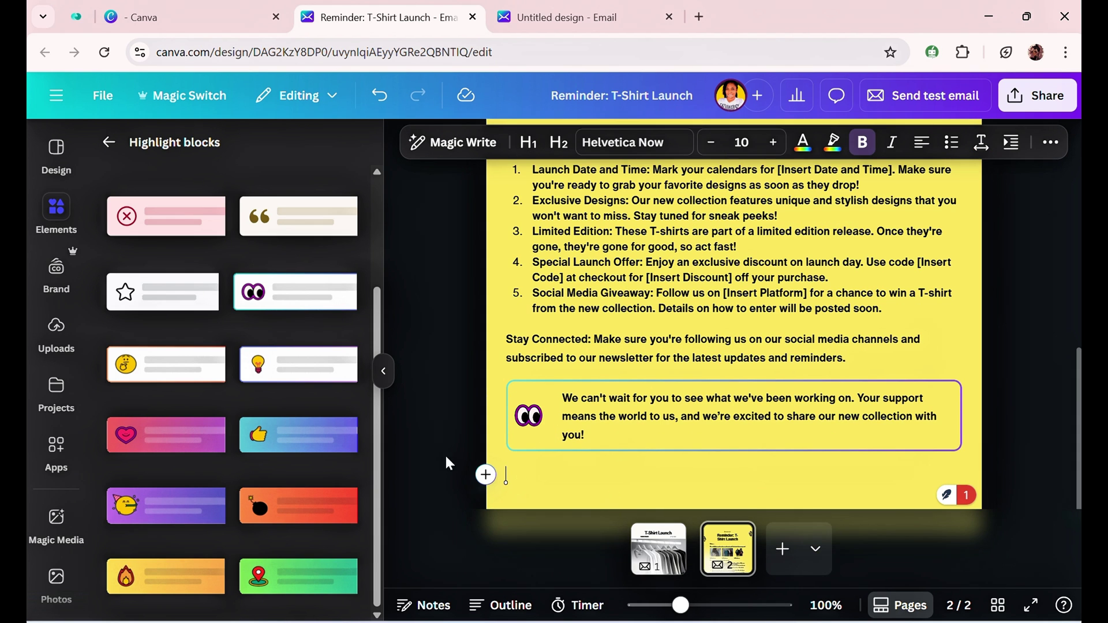
Add two quote highlight blocks and three gradient 'Add title' blocks below it
click(311, 222)
click(312, 220)
click(274, 442)
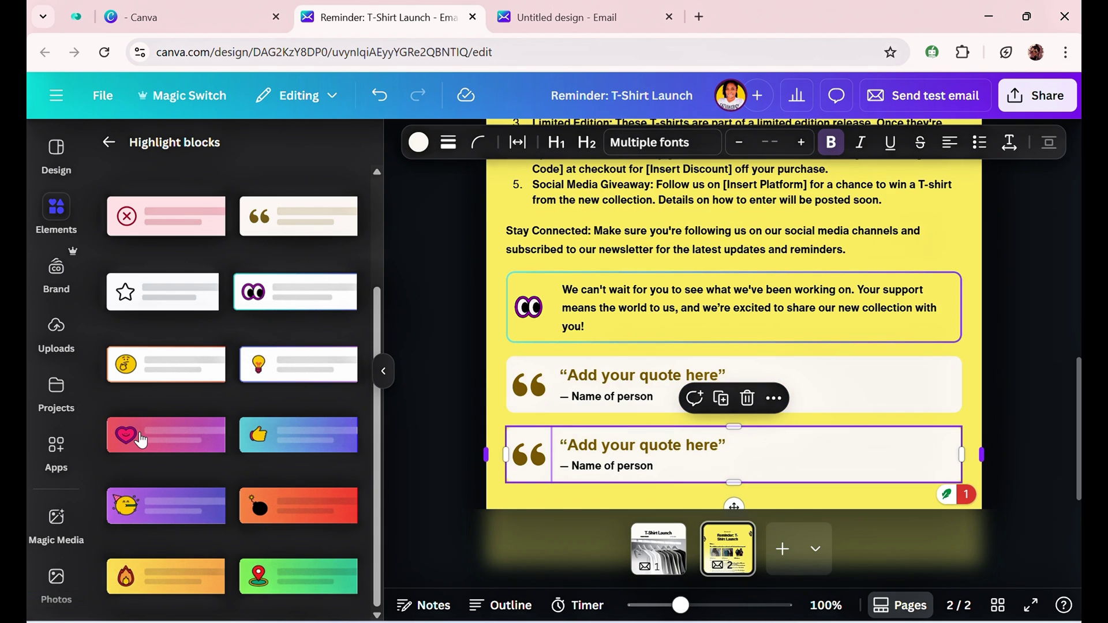
click(138, 441)
click(148, 506)
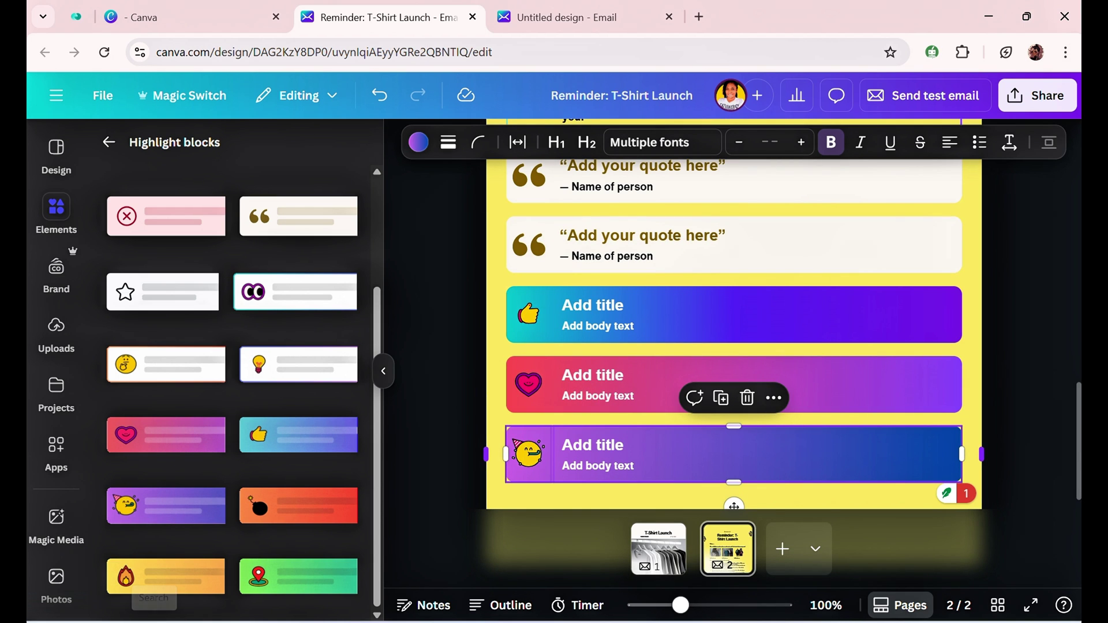
click(108, 142)
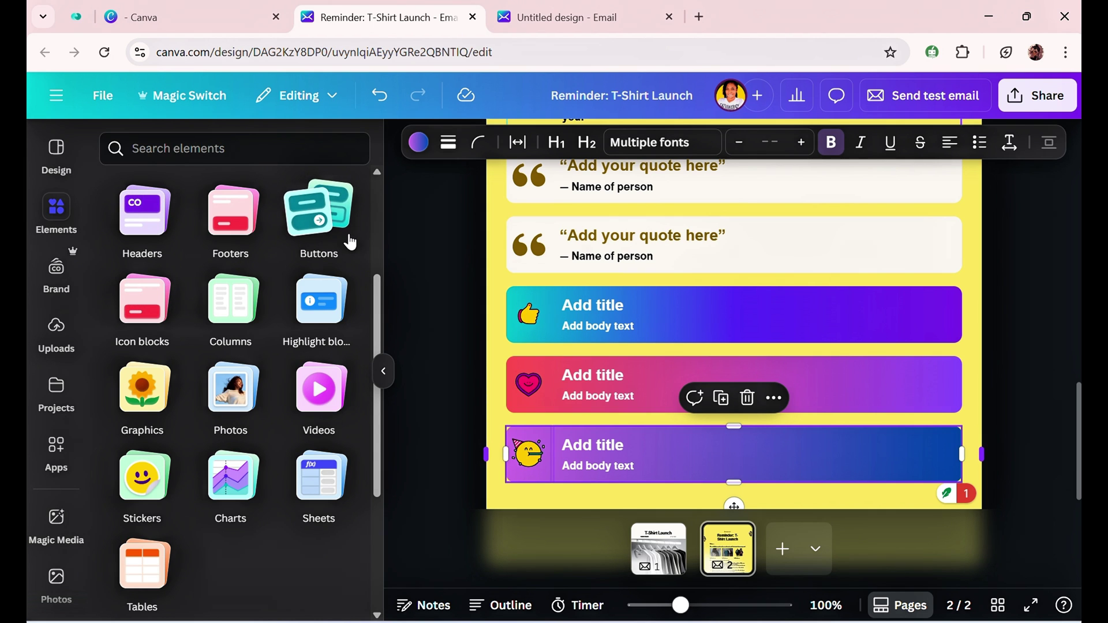
Add a purple gradient button labelled 'Subscribe' below the gradient title blocks
click(323, 231)
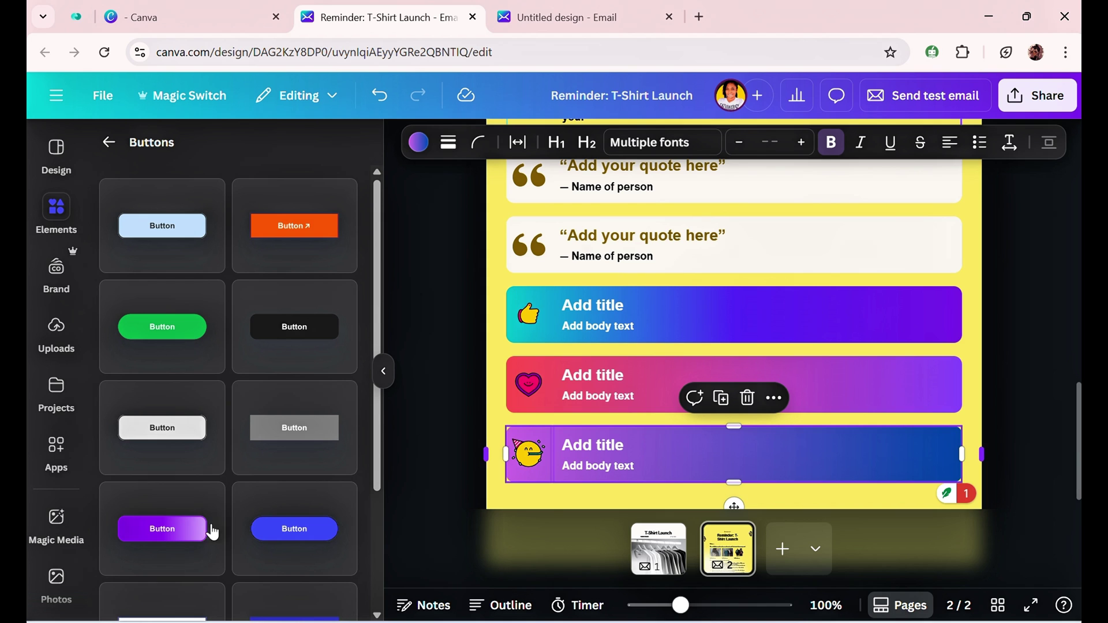
click(187, 532)
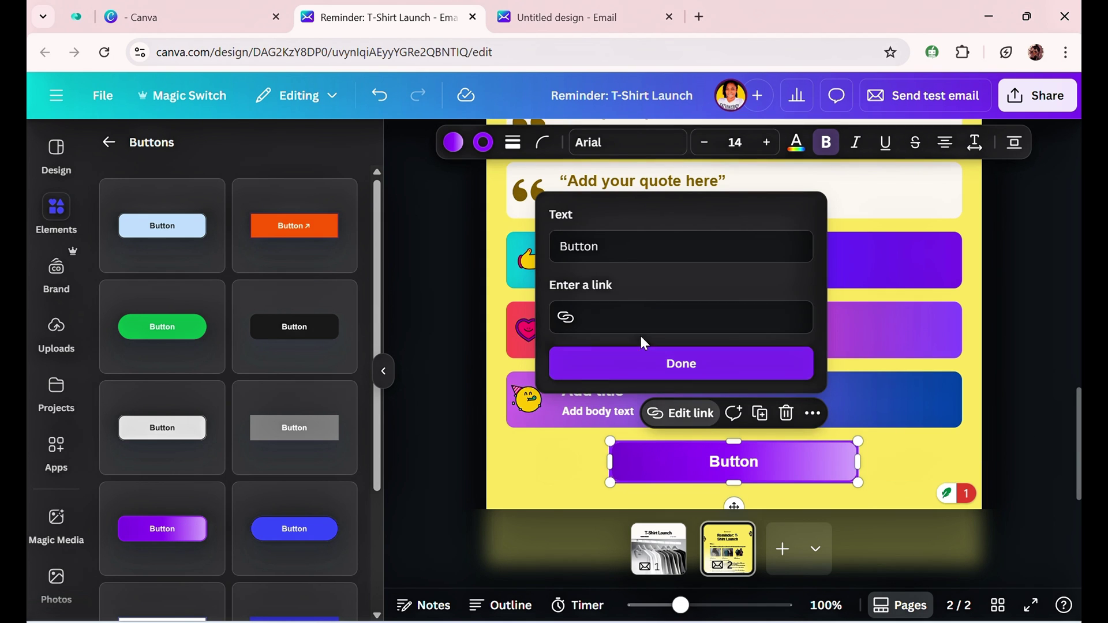
drag(601, 247, 542, 259)
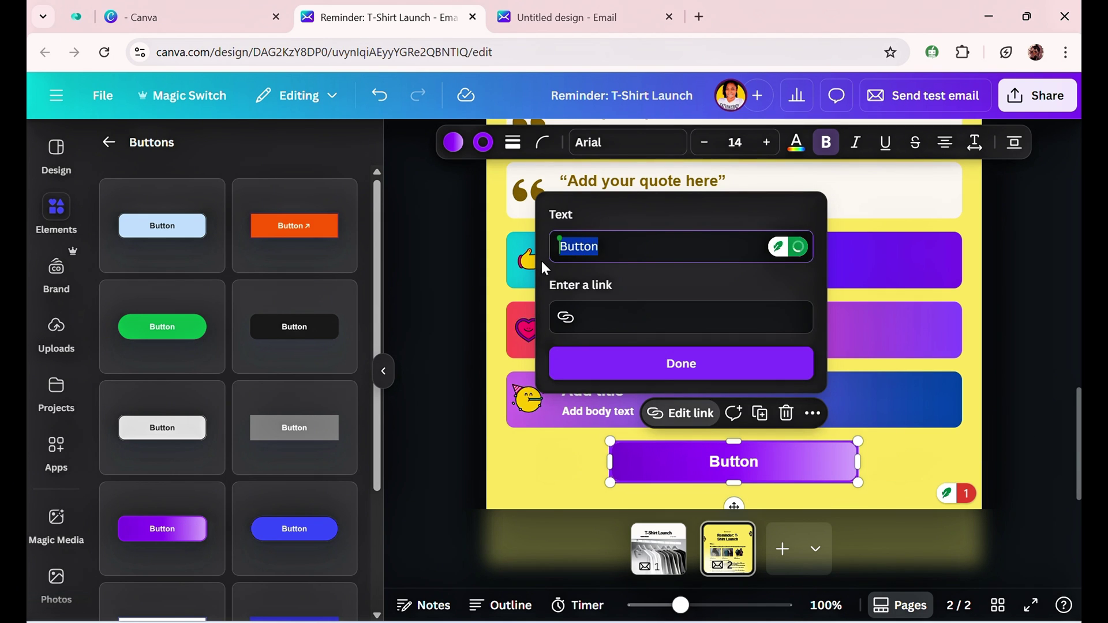
text(Subscribe)
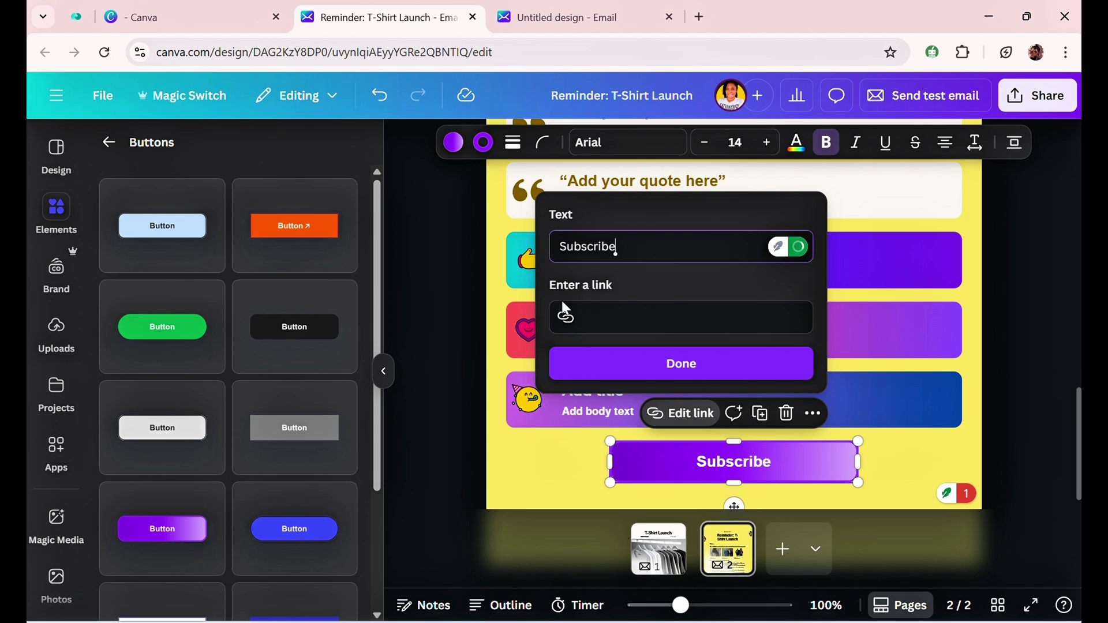
click(583, 317)
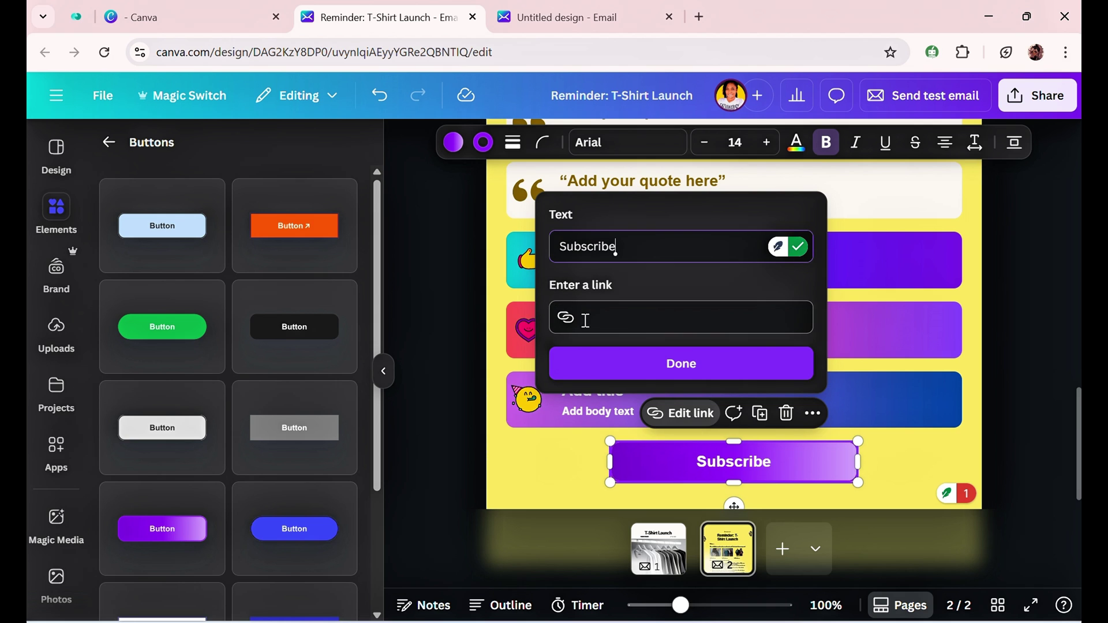
click(673, 366)
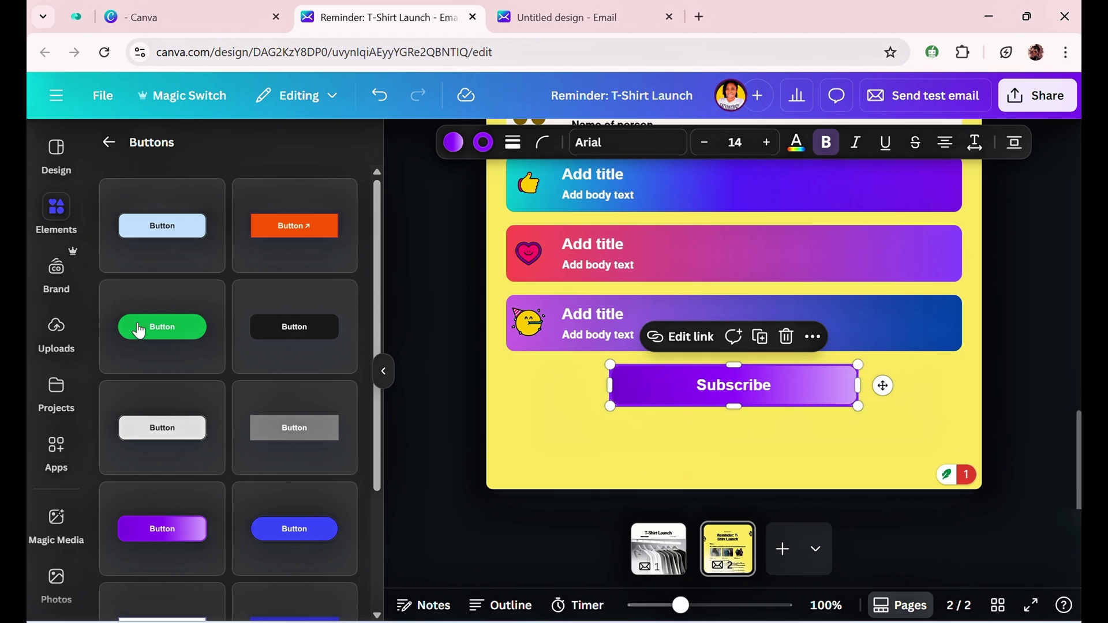
click(107, 143)
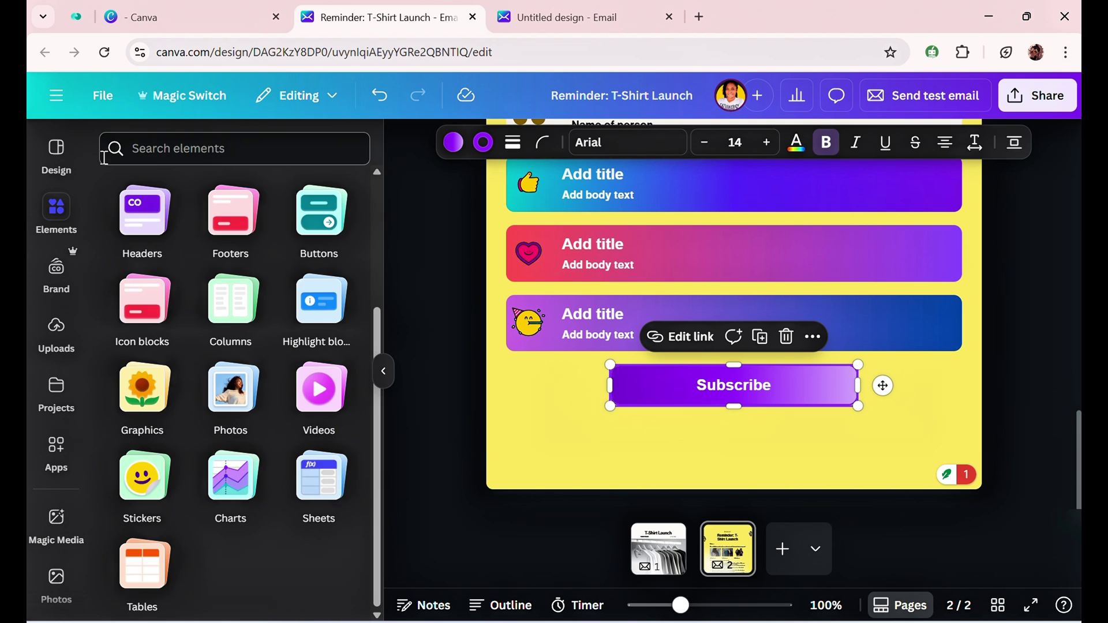
Insert the LinkedIn, YouTube, TikTok and WhatsApp icon block and shrink it to fit the logos
click(140, 300)
scroll(133, 342, down, 10)
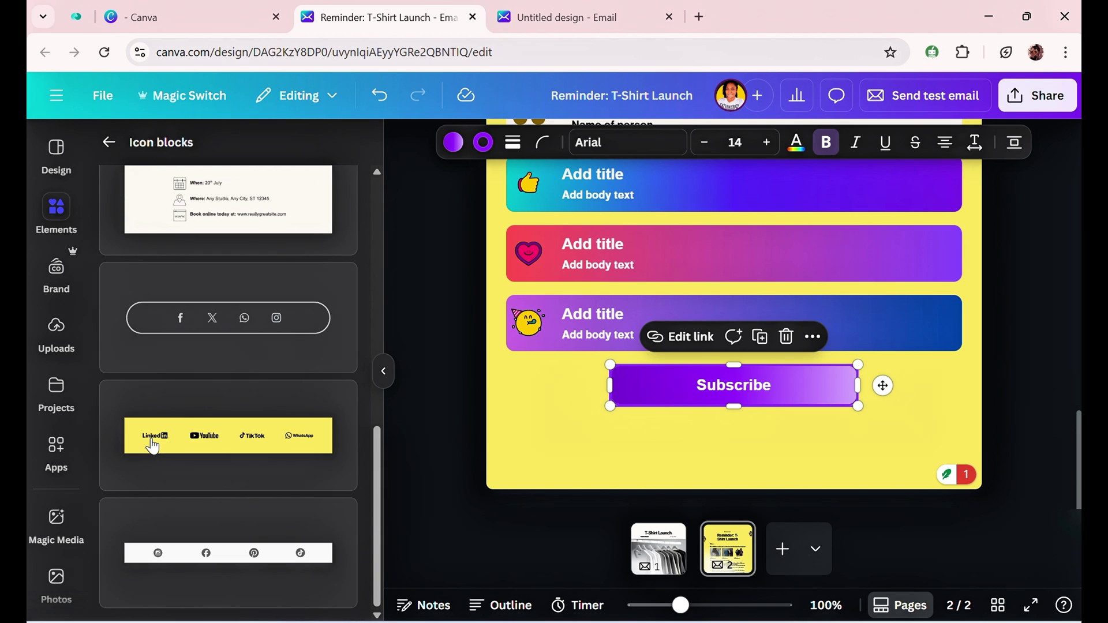
click(152, 445)
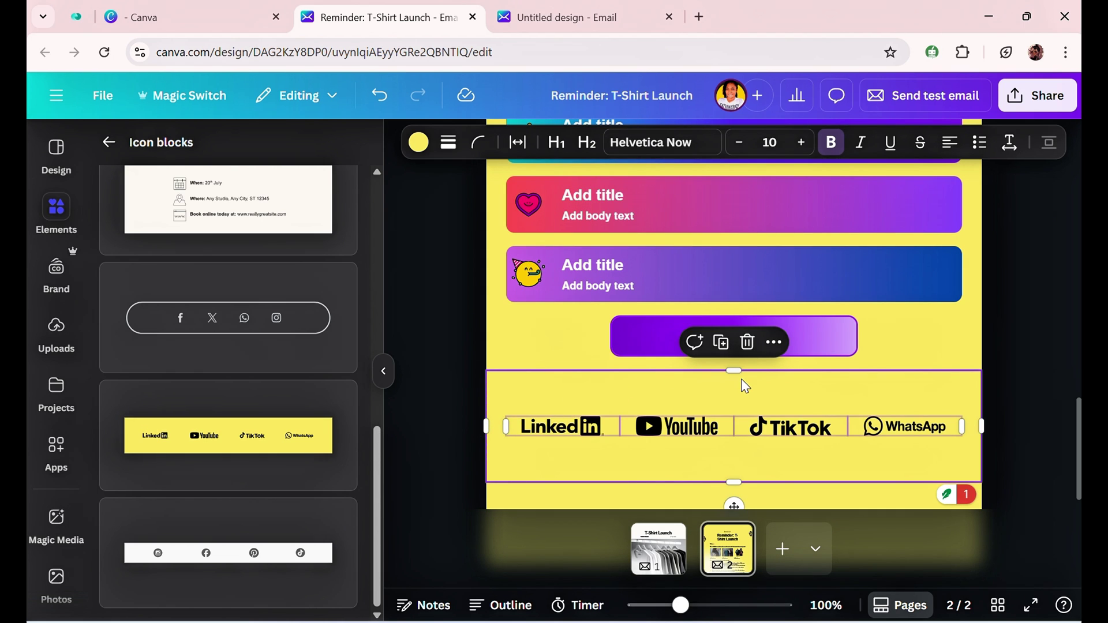
drag(737, 375, 744, 448)
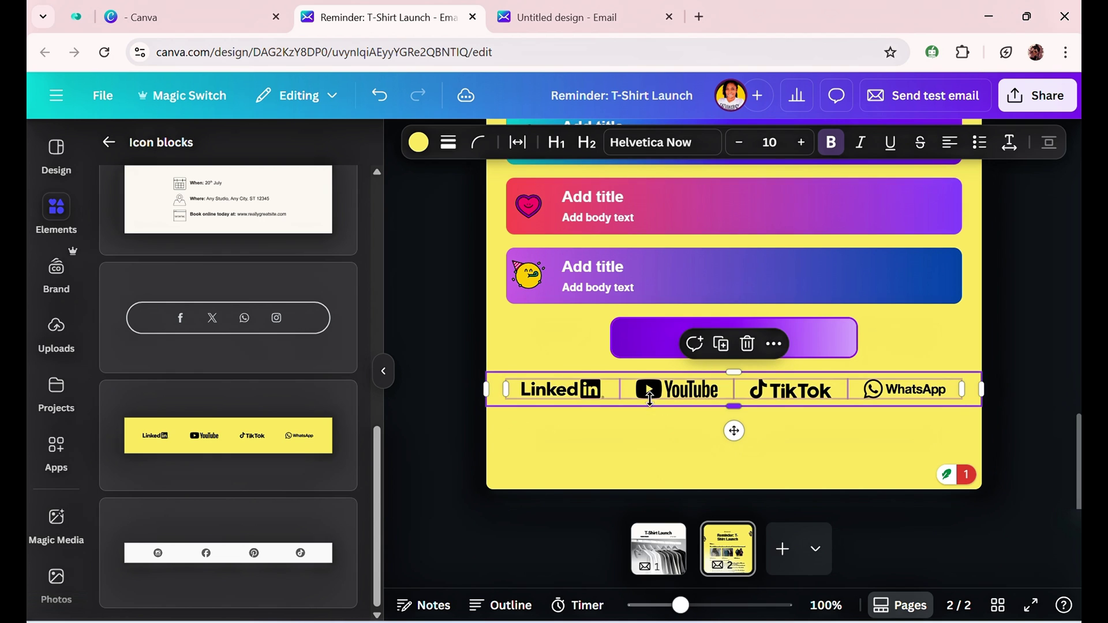
click(674, 391)
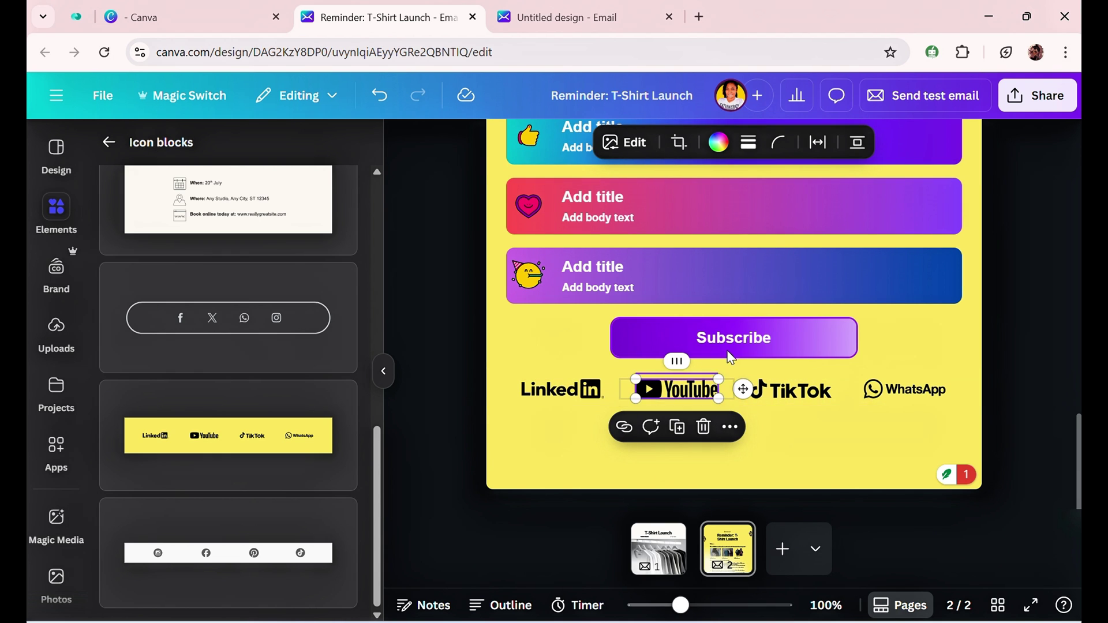
click(616, 428)
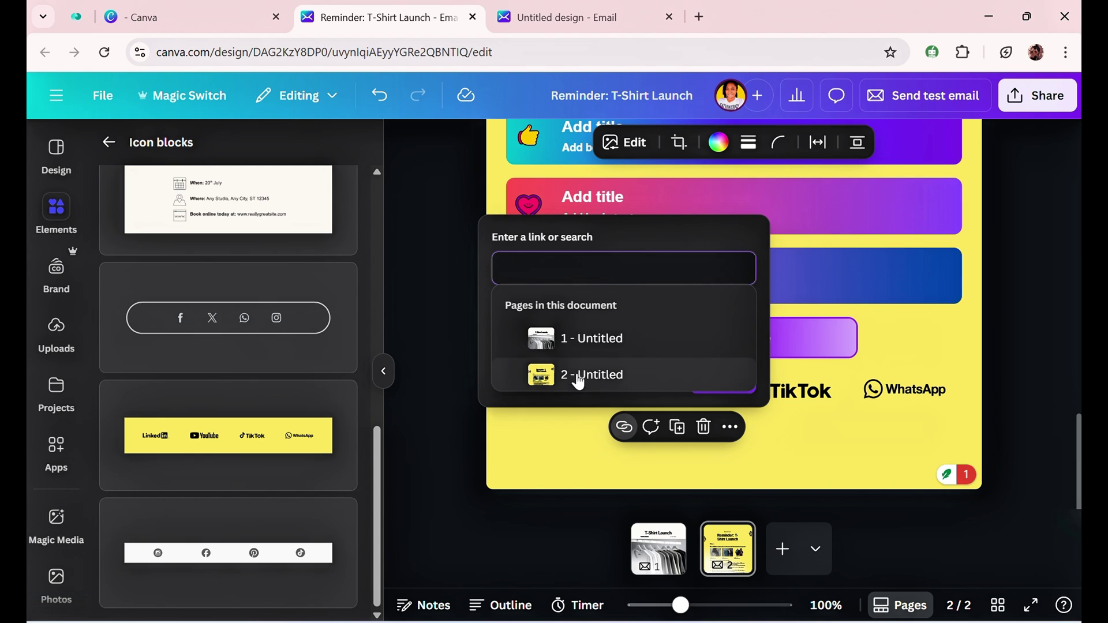
click(797, 395)
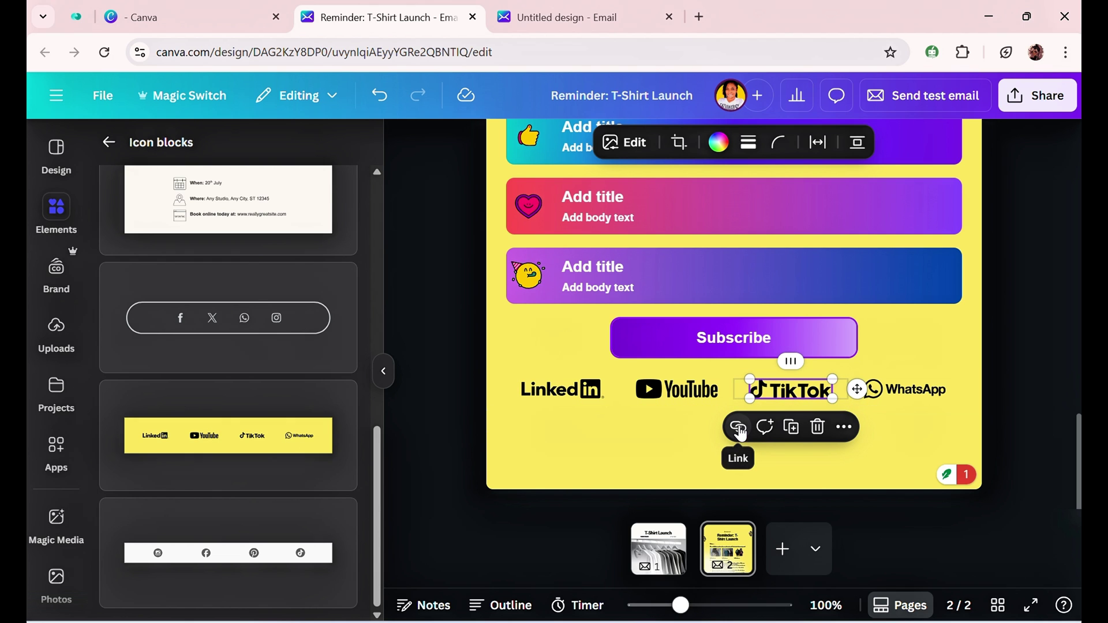
click(108, 142)
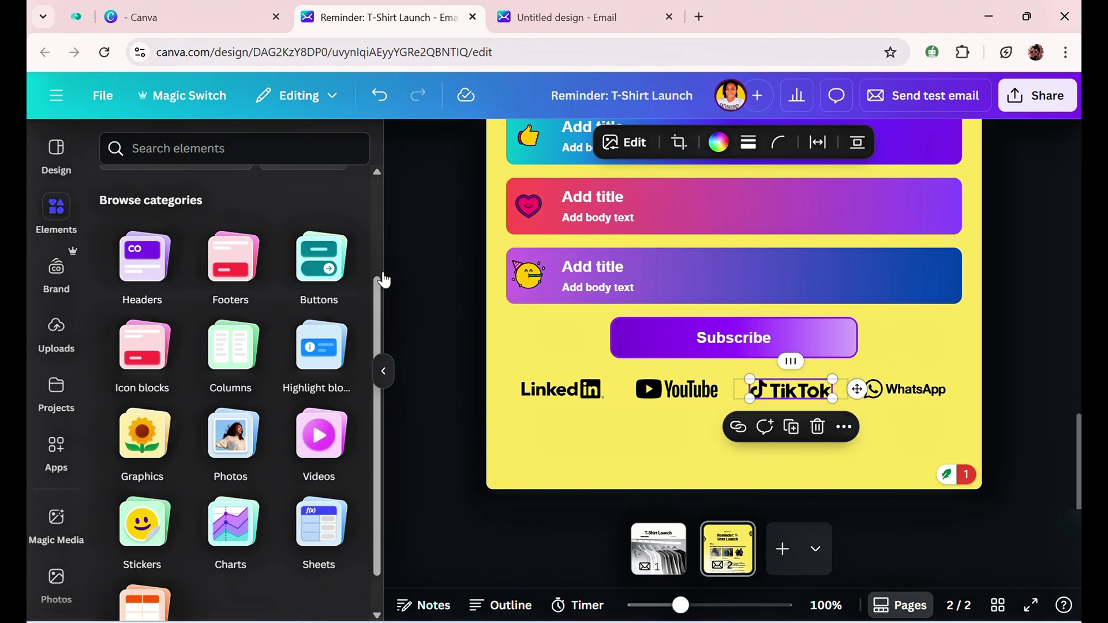
Insert the dark Company logo footer with unsubscribe line and address details below the logo row
click(639, 460)
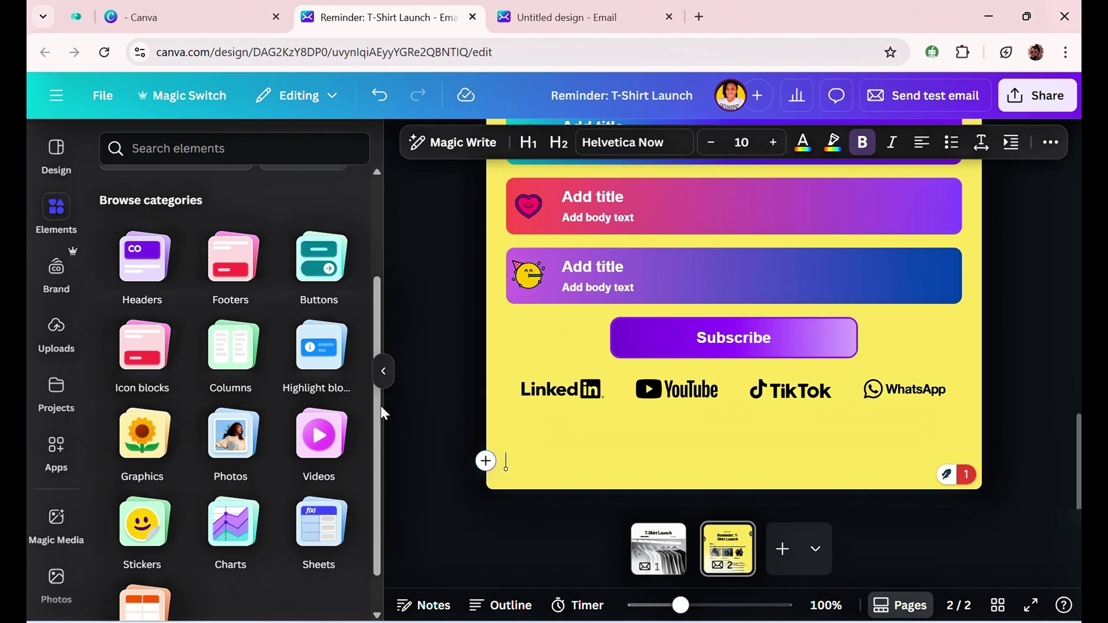
click(249, 283)
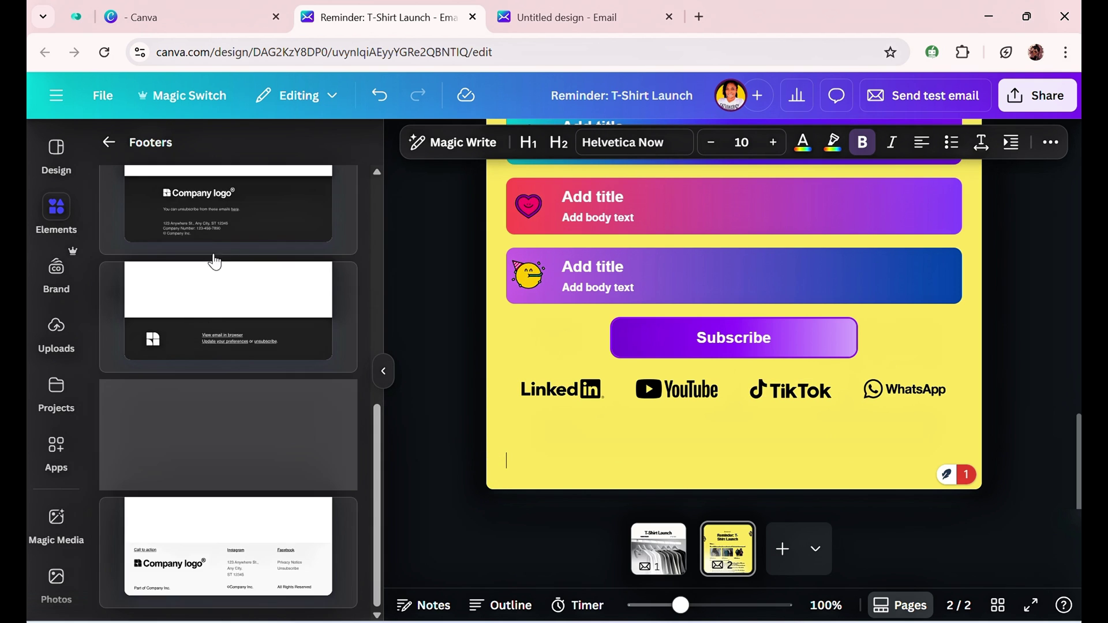
click(225, 218)
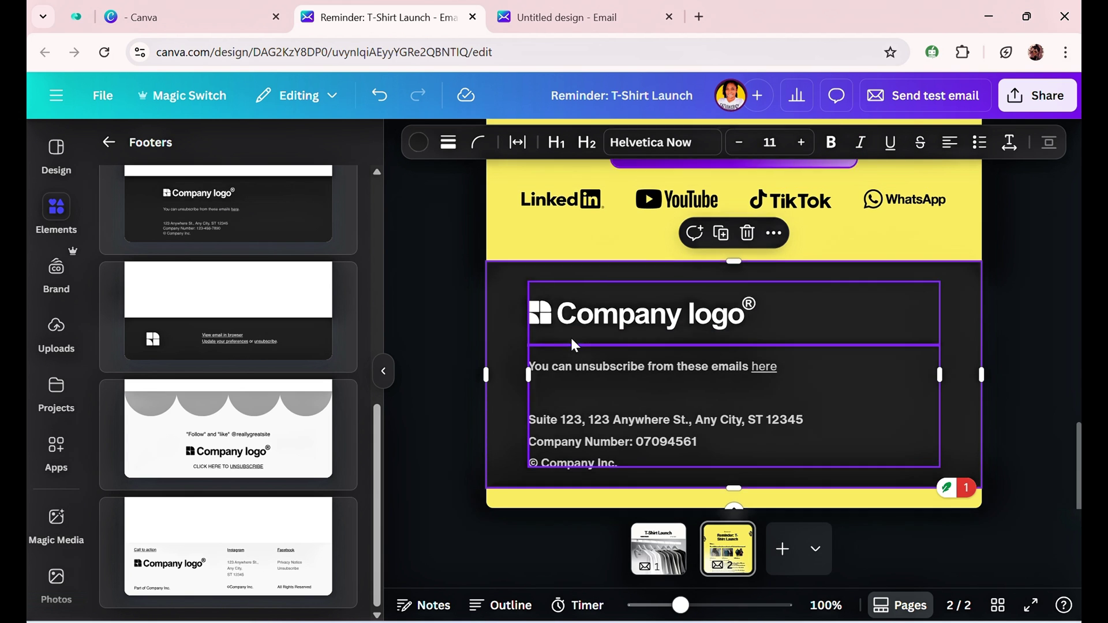
scroll(571, 337, up, 15)
scroll(577, 289, down, 6)
scroll(585, 295, down, 10)
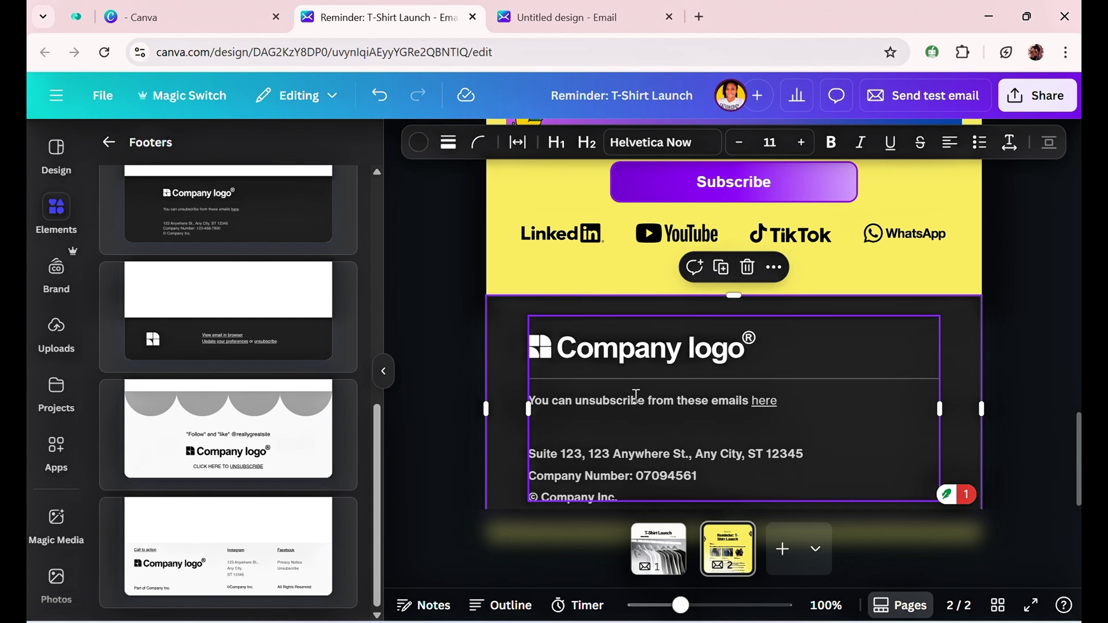
Collapse the elements panel, deselect the footer and bring up the Send test email panel
click(469, 376)
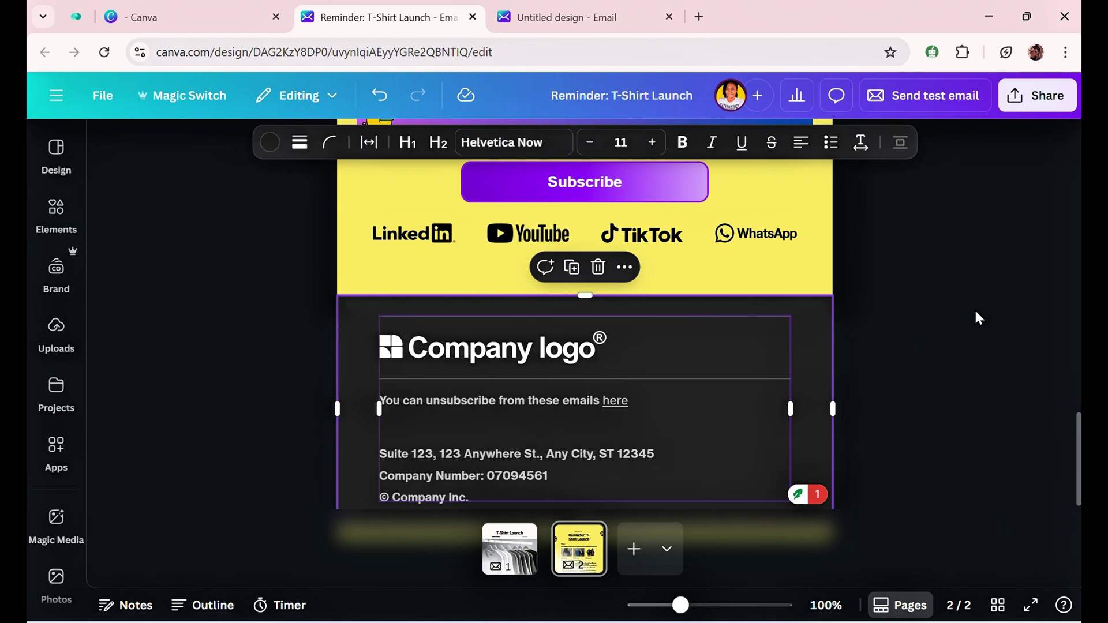
click(918, 327)
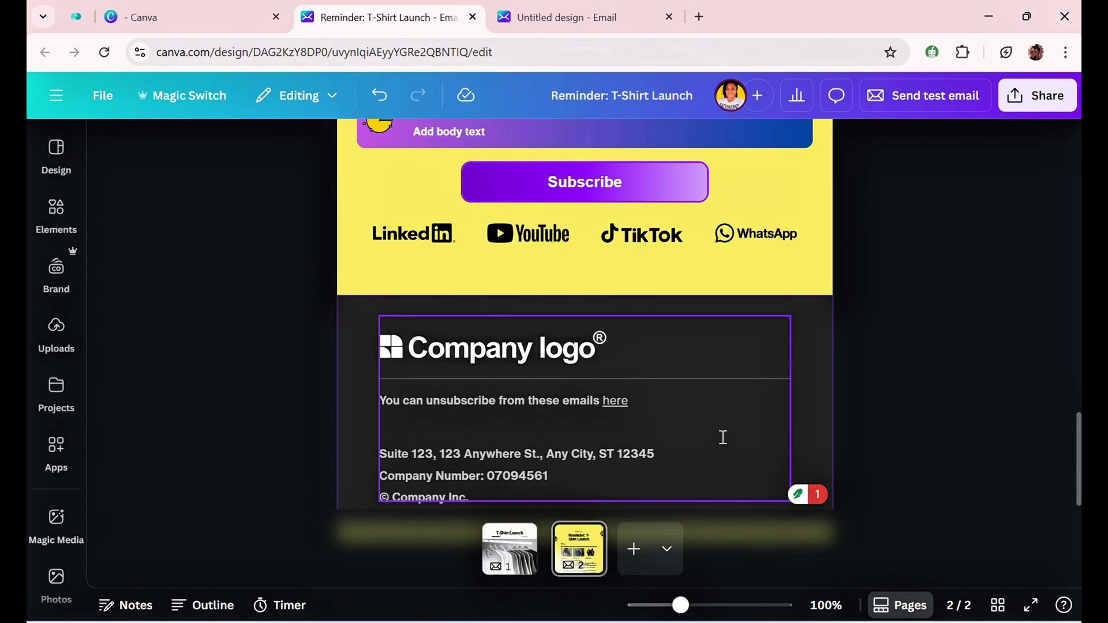
scroll(704, 459, down, 1)
scroll(699, 404, up, 8)
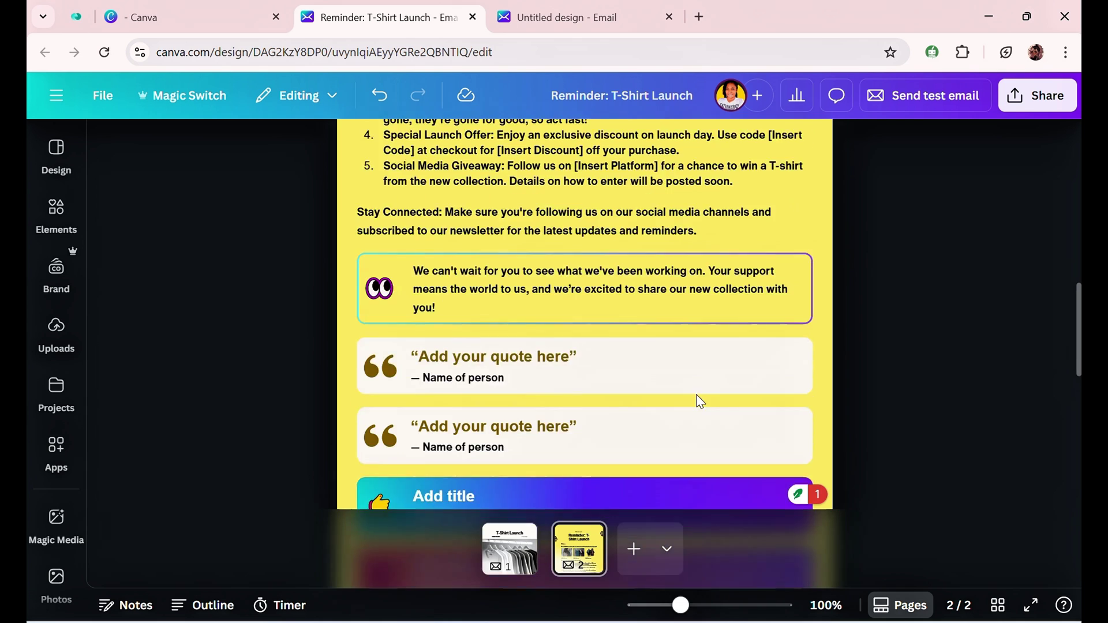
scroll(679, 441, up, 4)
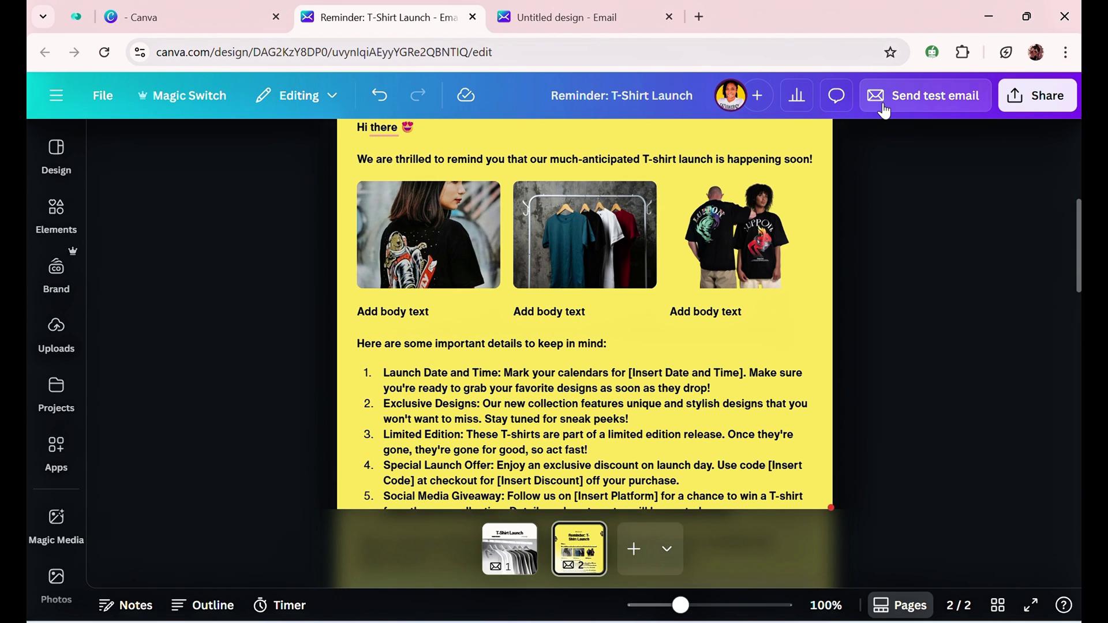
click(882, 102)
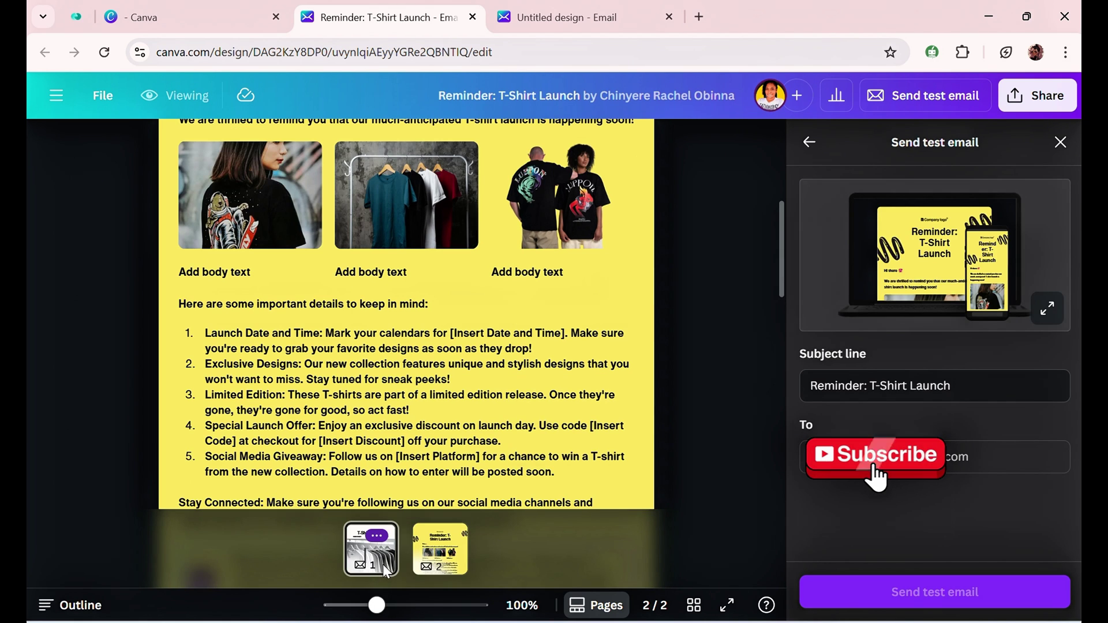
Reselect the T-shirt email page and scroll through the full-size test email preview
click(378, 536)
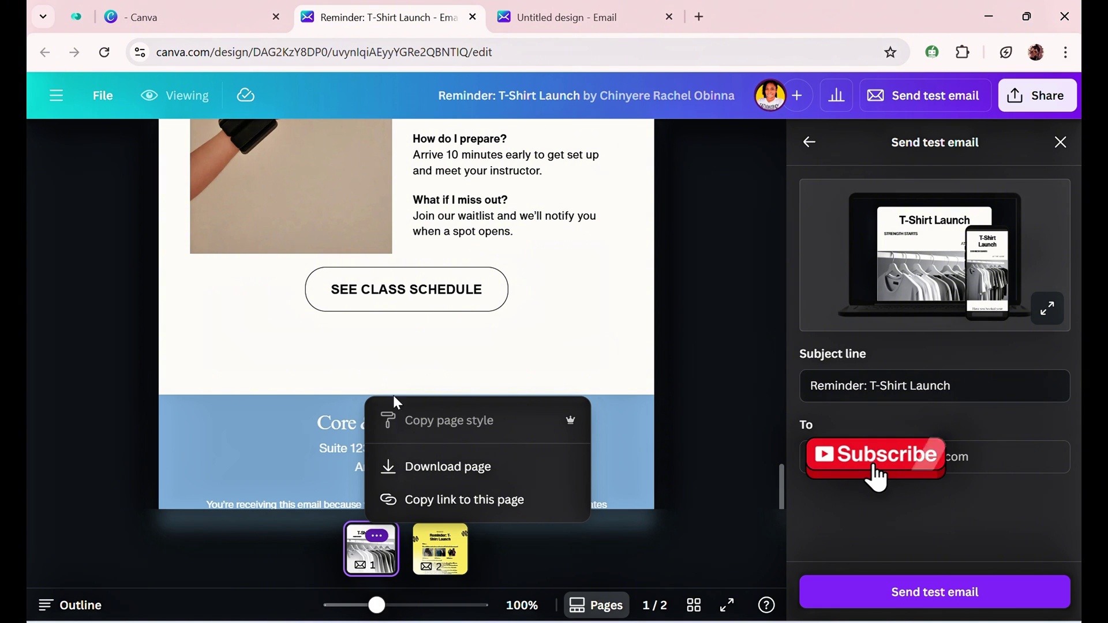
click(434, 564)
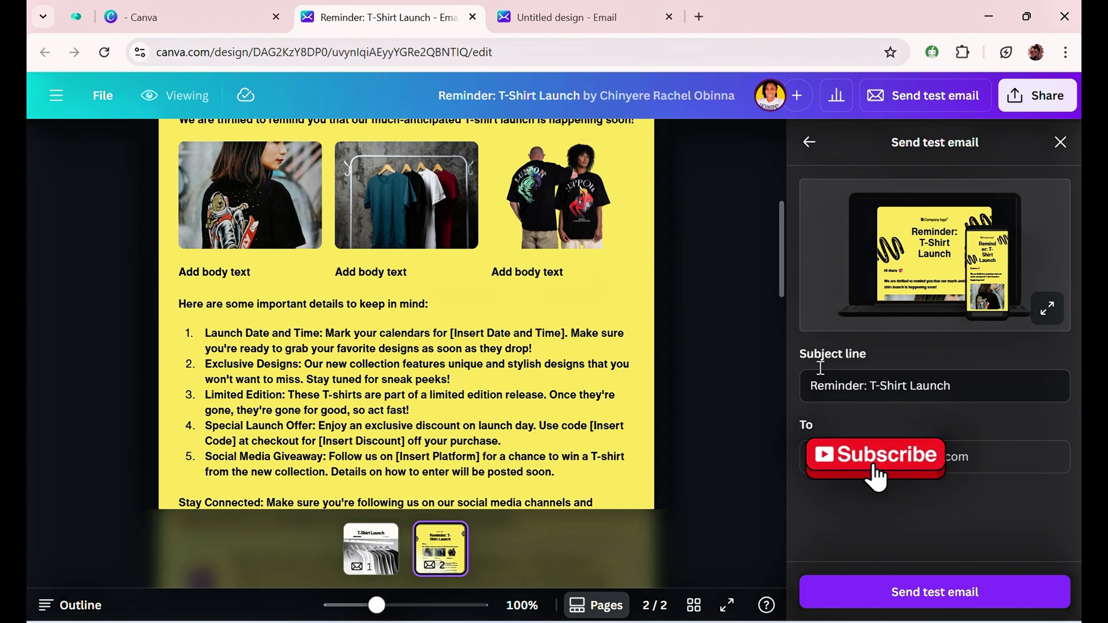
click(1046, 311)
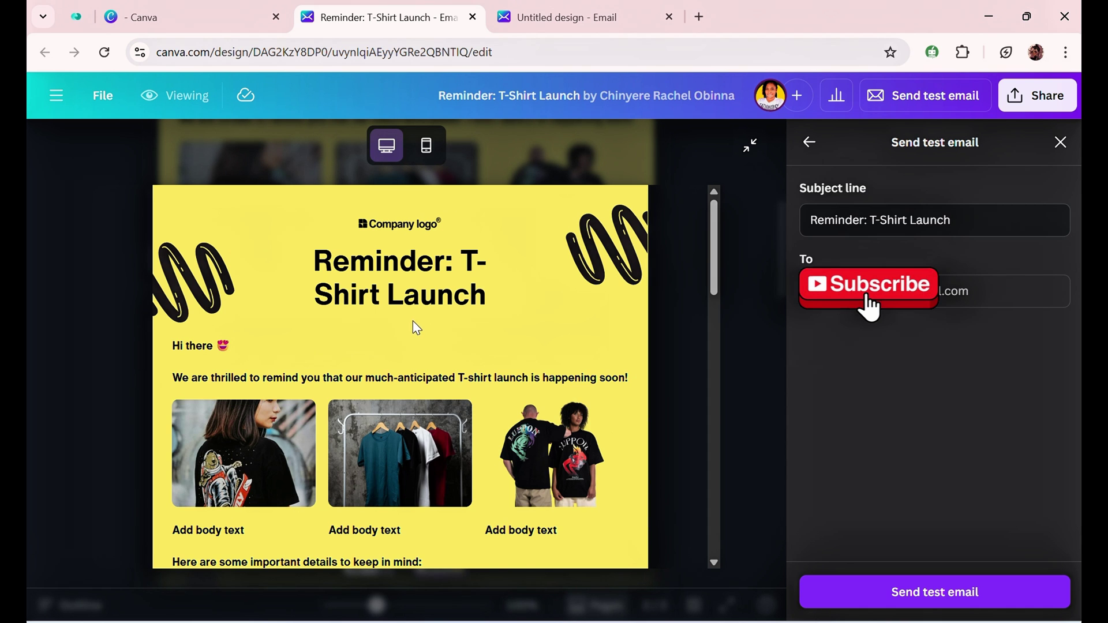
scroll(413, 321, down, 10)
scroll(414, 297, down, 8)
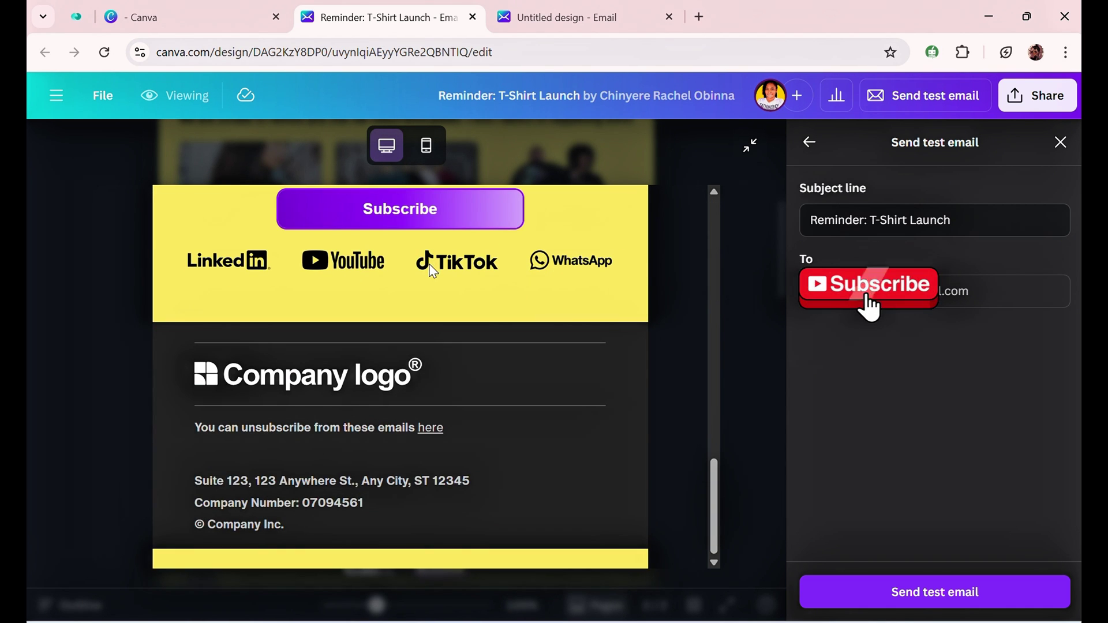
Switch the preview to the Mobile layout and scroll through it
click(422, 148)
scroll(393, 288, up, 10)
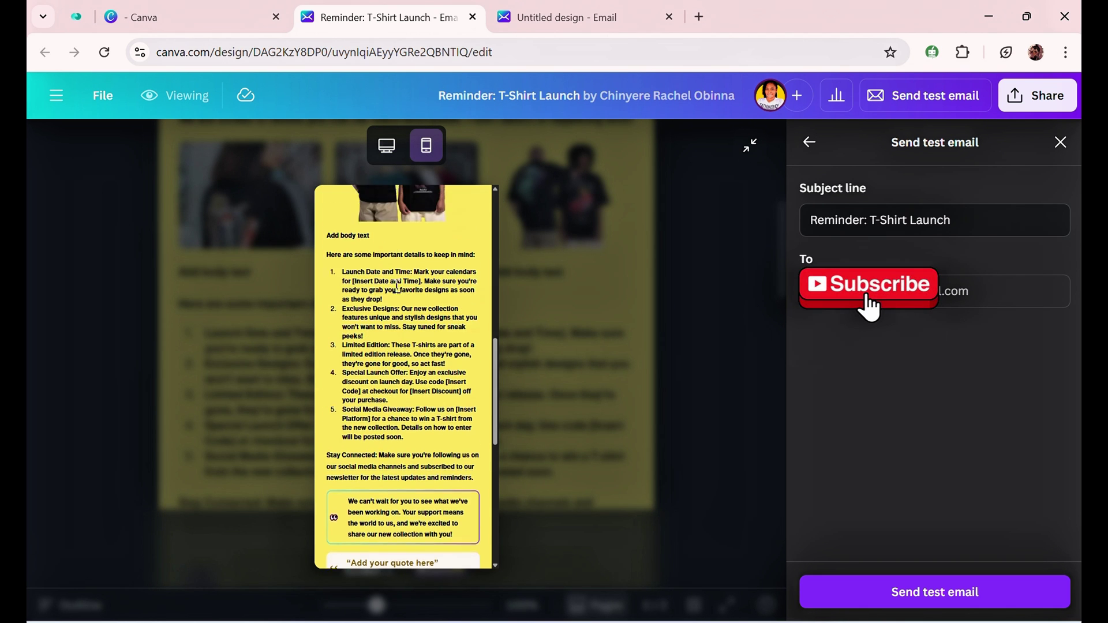
scroll(393, 289, down, 1)
scroll(391, 280, up, 8)
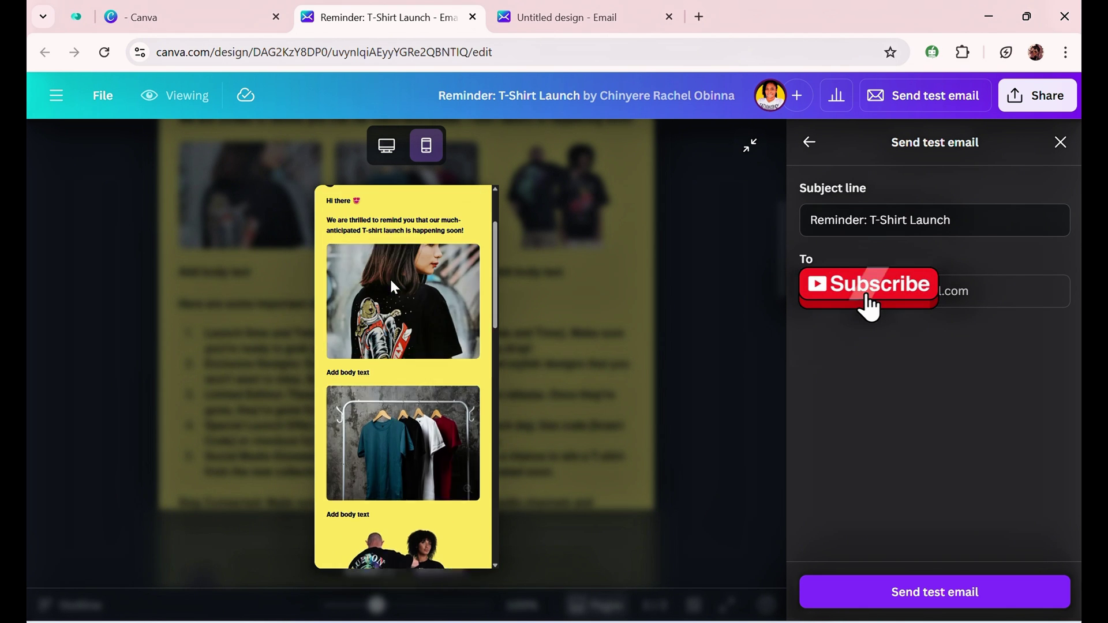